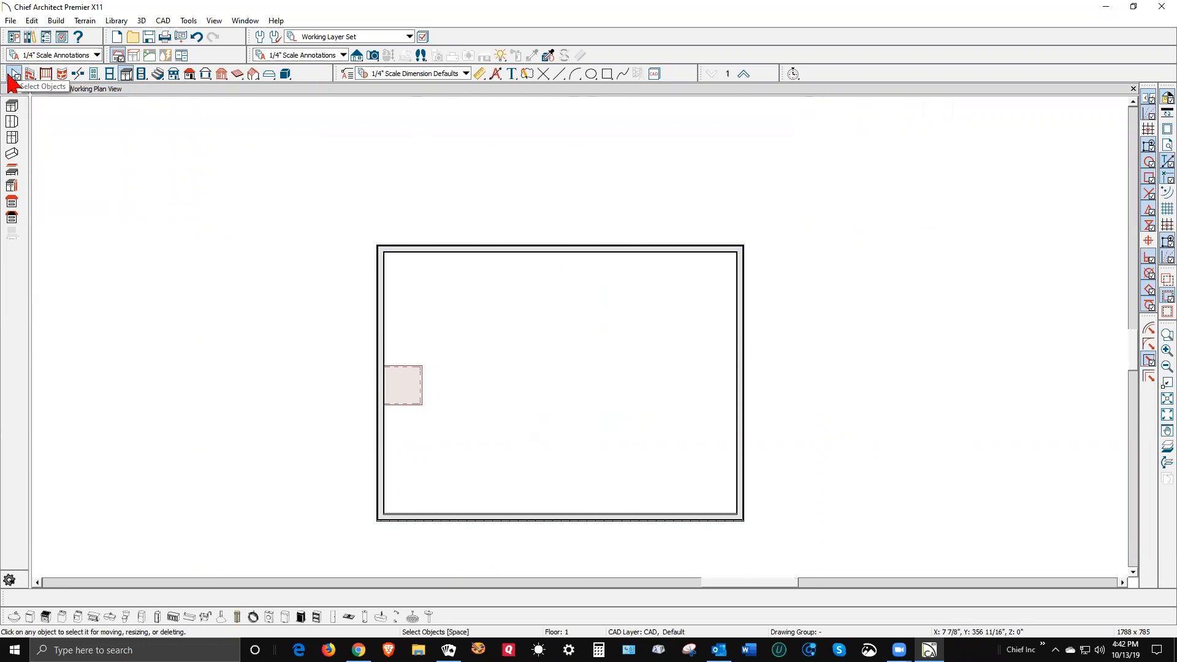
# Step: Set the general plan defaults to allow 7 1/2 degree angles plus an additional angle of 3.25 degrees
pyautogui.doubleClick(12, 73)
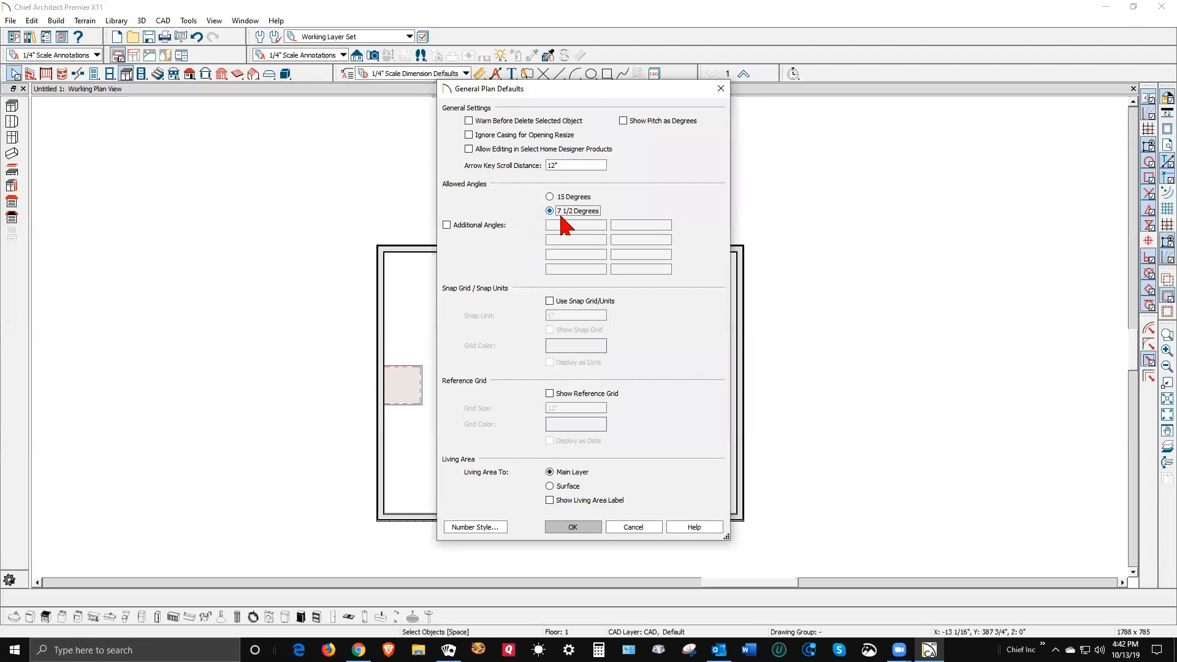
pyautogui.click(446, 225)
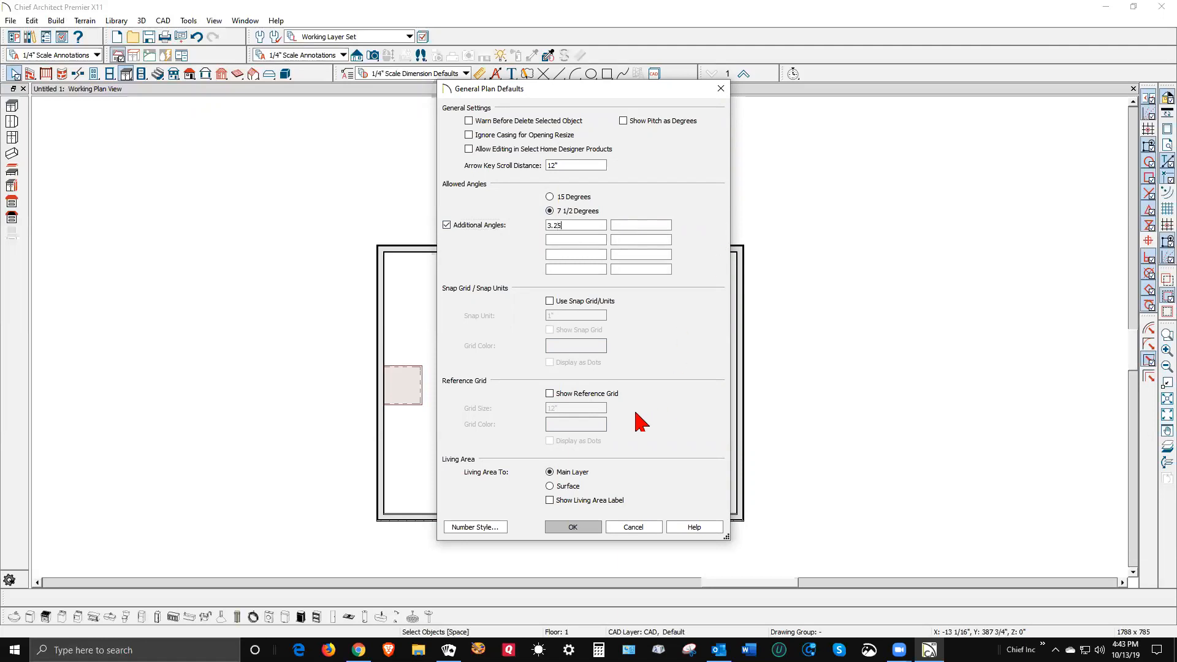
pyautogui.click(573, 528)
# Step: Move the base cabinet about 1' down along the room's left wall in the plan
pyautogui.scroll(1, 405, 402)
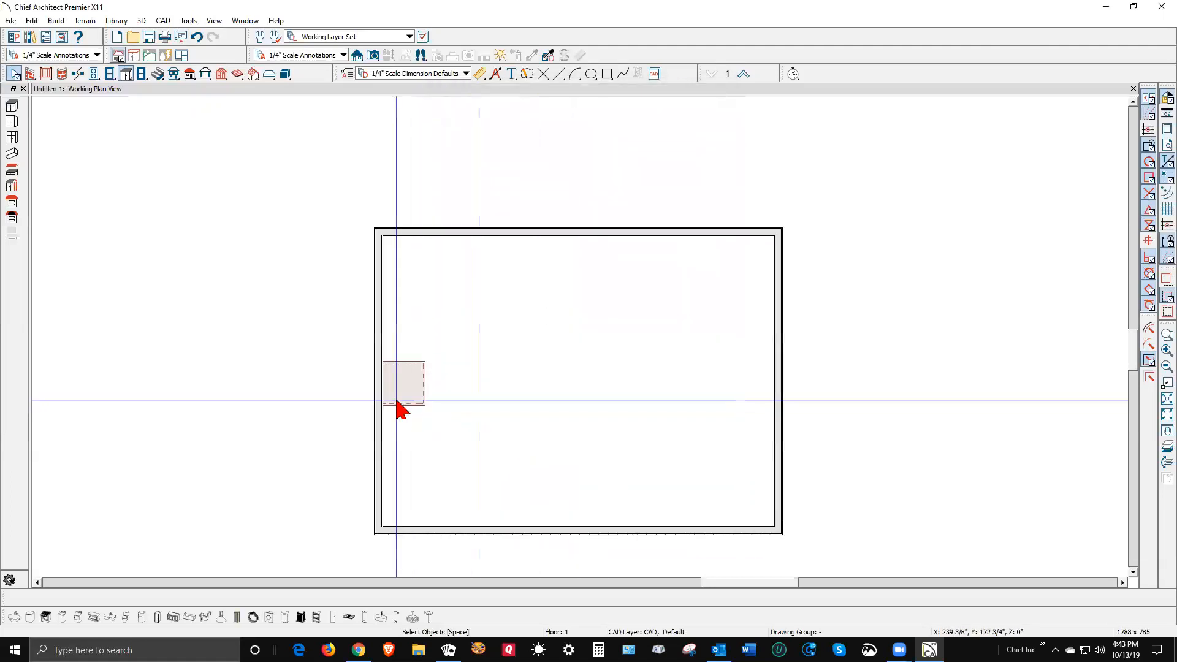
pyautogui.scroll(1, 409, 399)
pyautogui.click(434, 376)
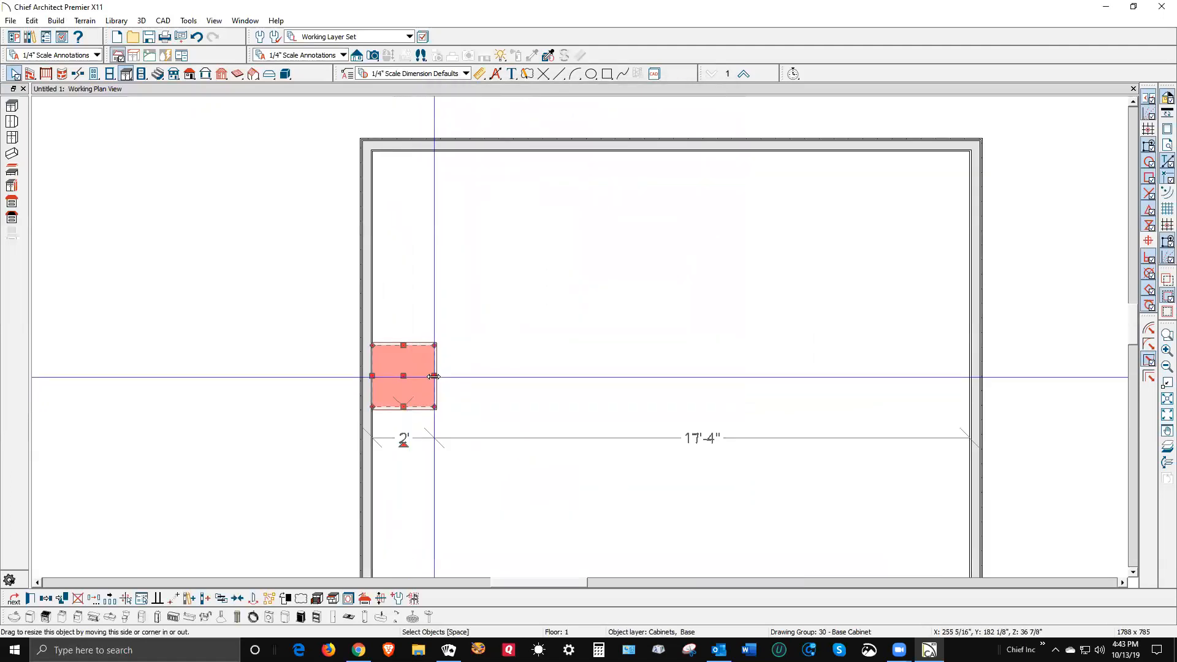
pyautogui.moveTo(403, 376); pyautogui.dragTo(403, 407)
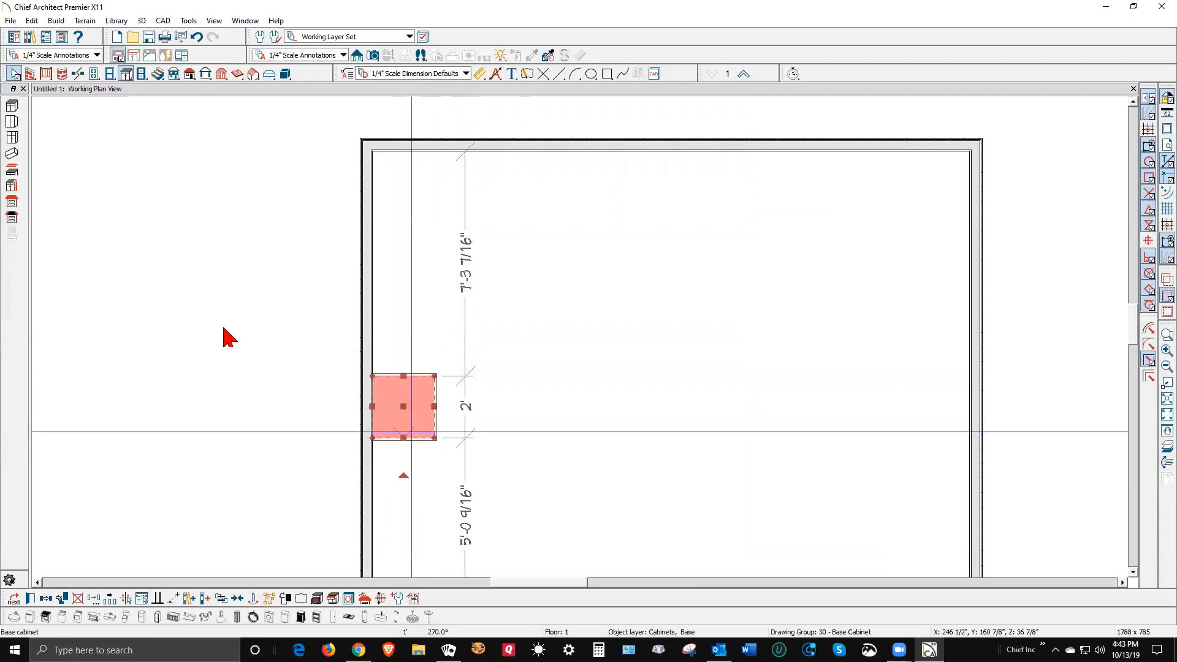
# Step: Place a second base cabinet against the open right side of the existing one
pyautogui.click(11, 106)
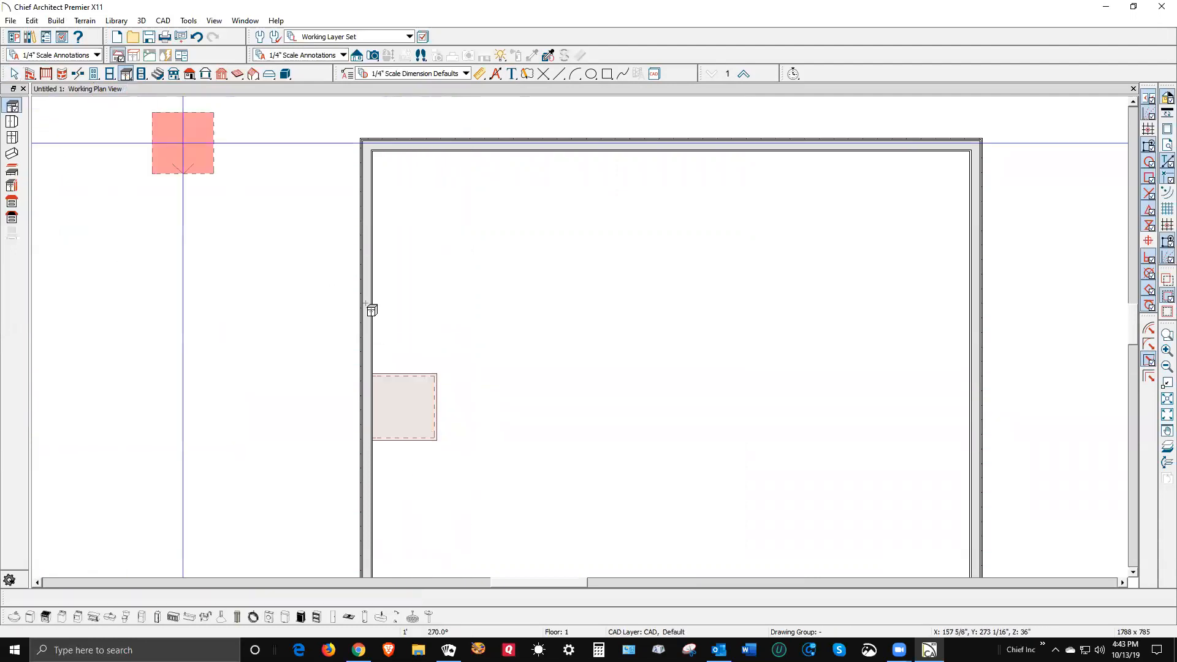
pyautogui.click(470, 407)
pyautogui.scroll(3, 471, 443)
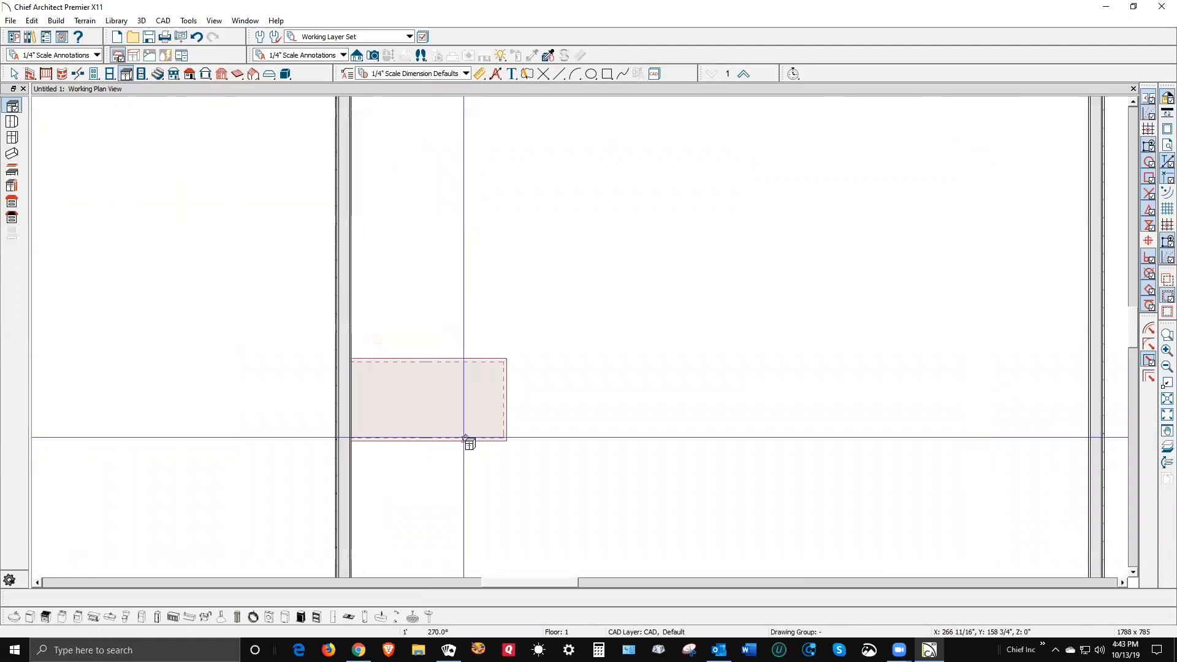
pyautogui.press('space')
# Step: Rotate the second base cabinet counterclockwise by 3.25°
pyautogui.click(480, 405)
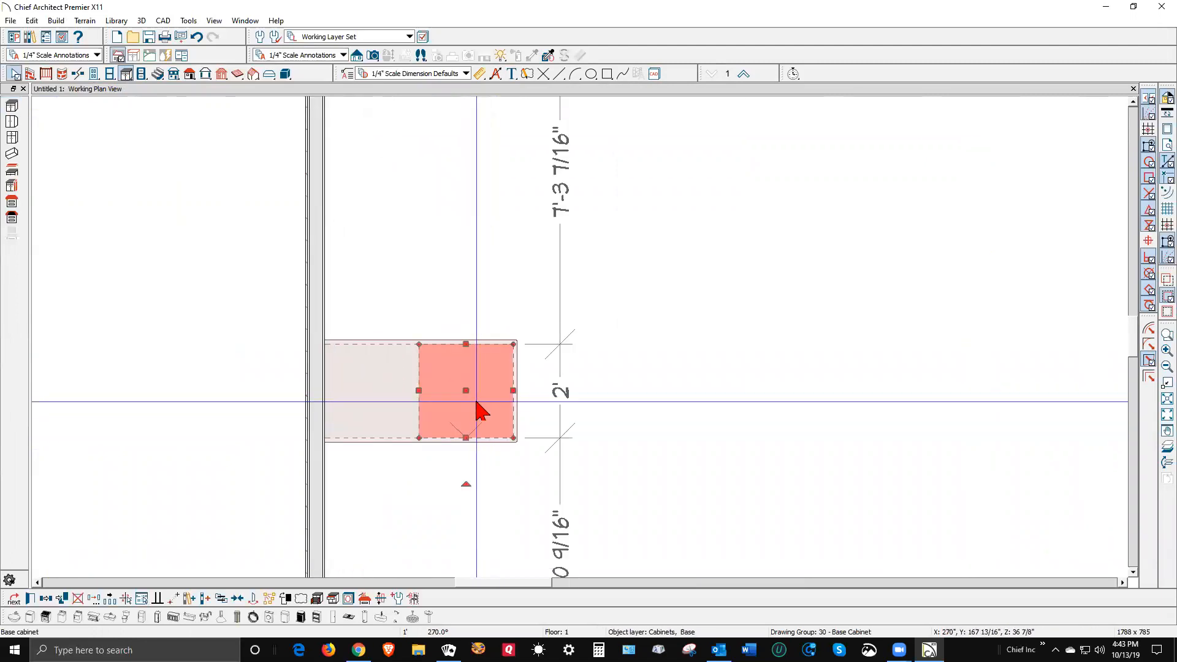
pyautogui.scroll(2, 478, 404)
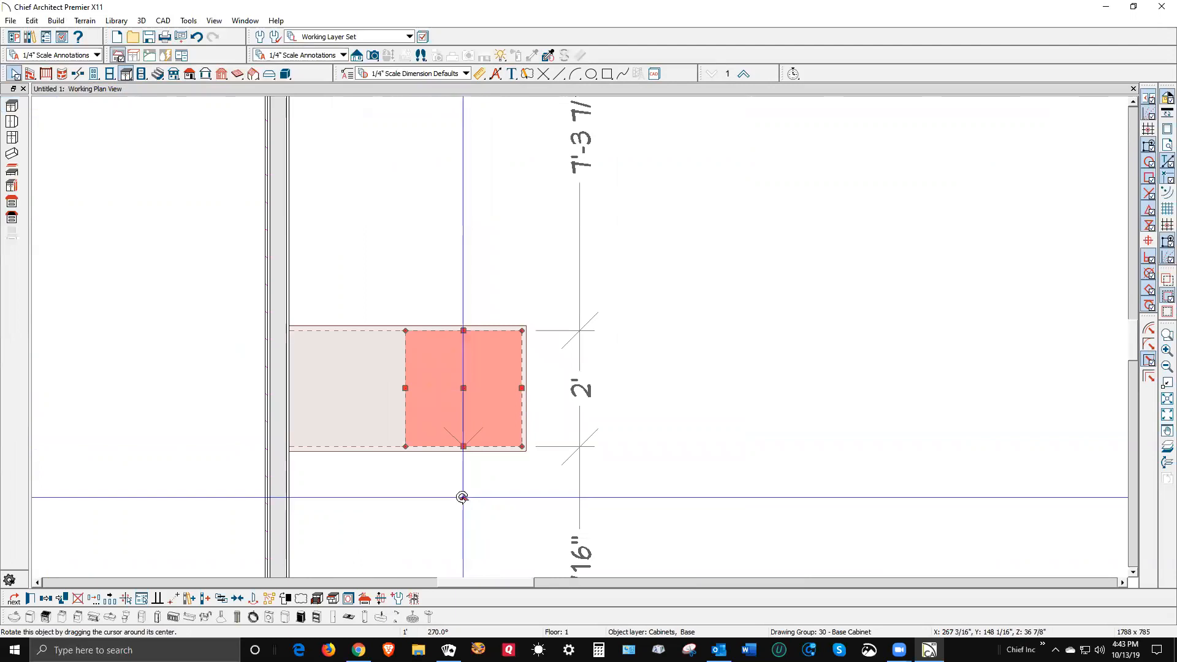
pyautogui.moveTo(465, 501); pyautogui.dragTo(471, 498)
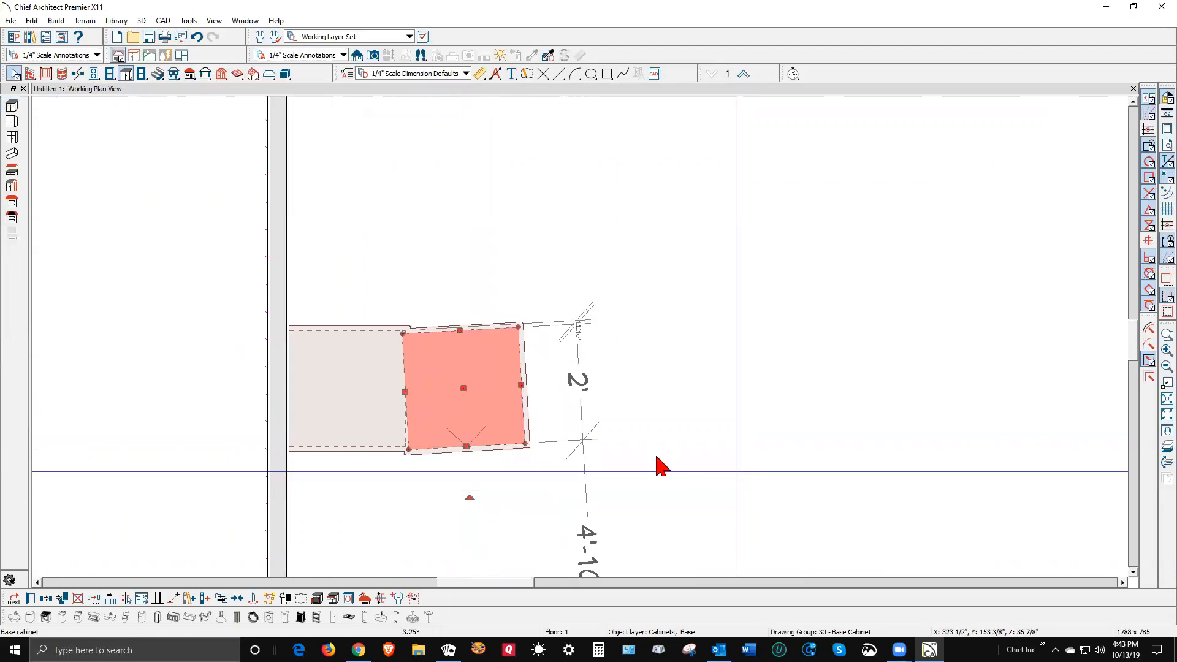
# Step: Move the rotated cabinet point to point so its back-left corner meets the first cabinet's back-right corner
pyautogui.scroll(2, 334, 423)
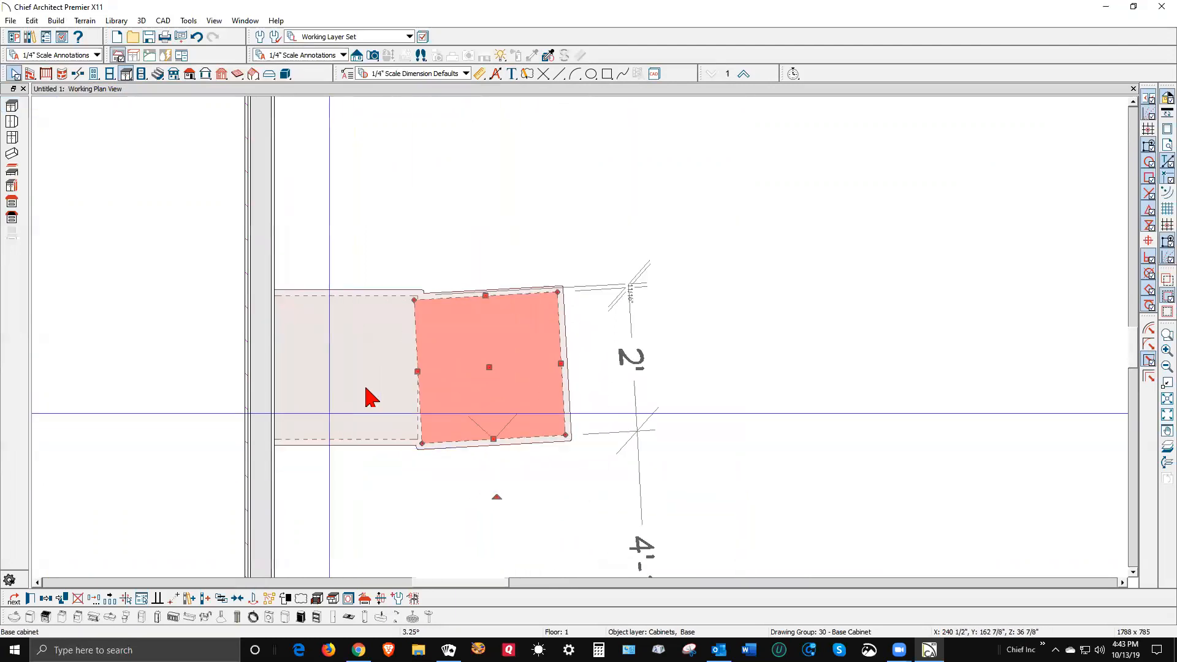
pyautogui.scroll(1, 371, 377)
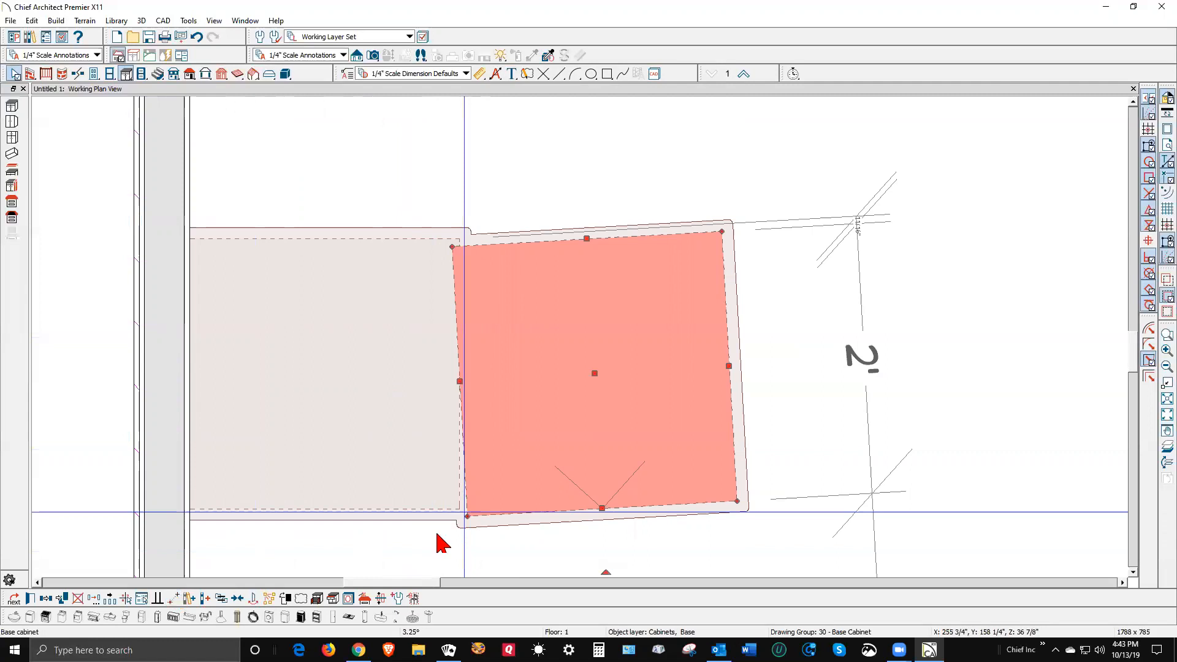
pyautogui.click(175, 599)
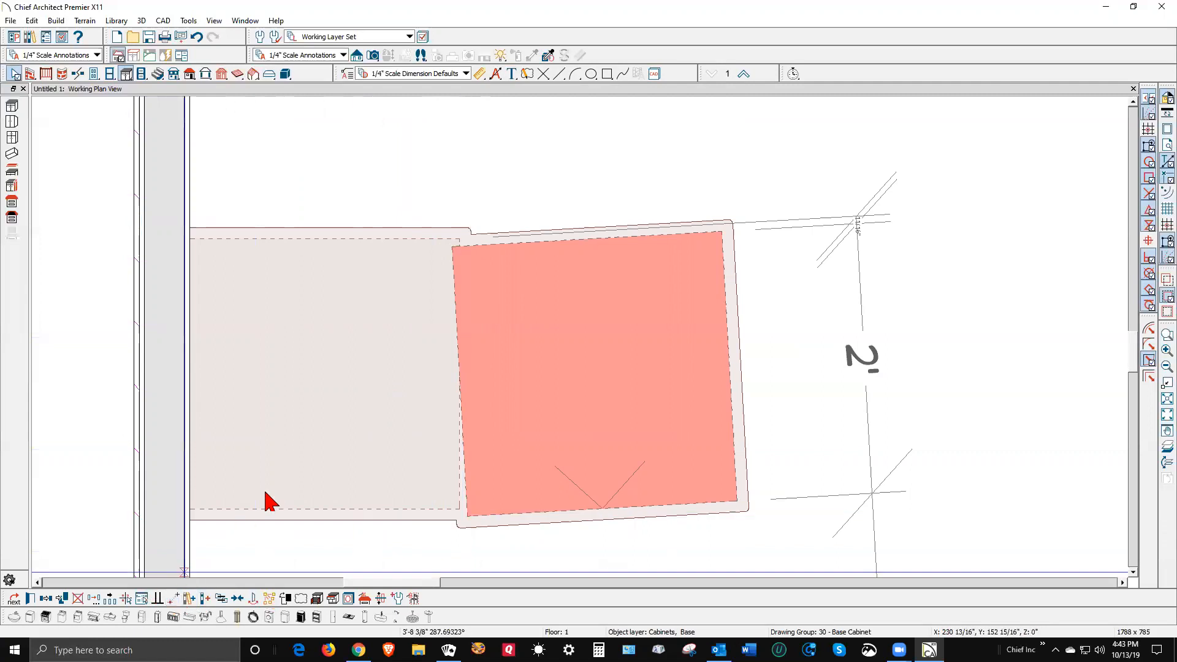
pyautogui.click(453, 247)
pyautogui.click(459, 240)
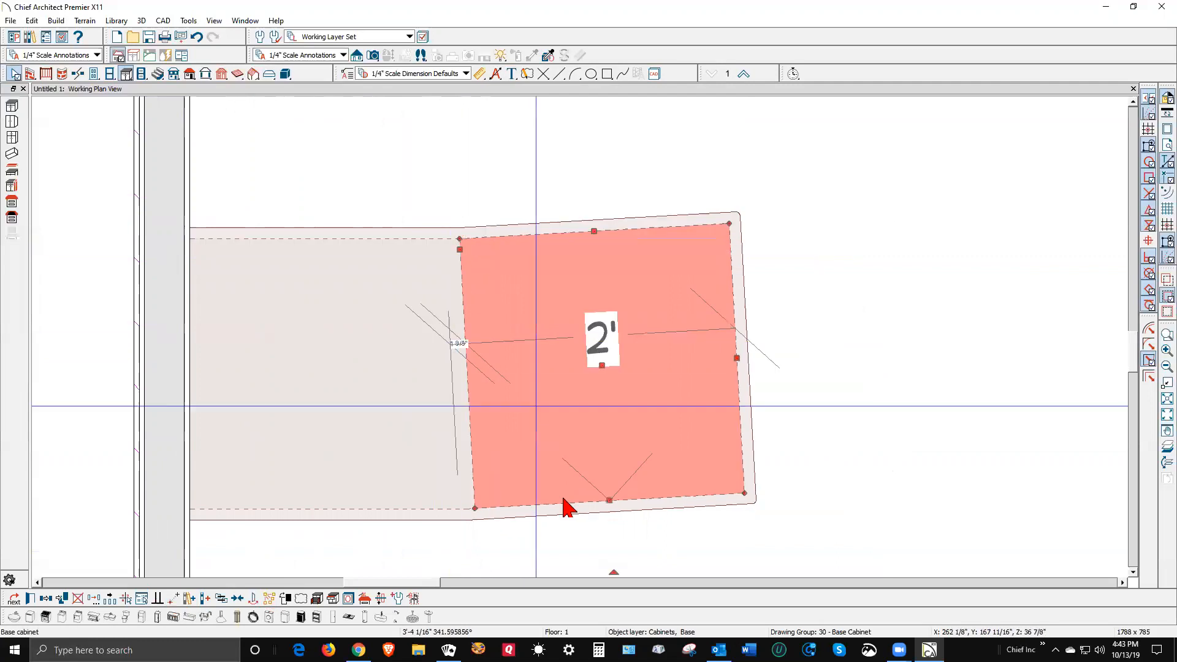
# Step: Copy the rotated cabinet to the end of the run and rotate the copy a further 4.25° counterclockwise
pyautogui.scroll(-3, 233, 417)
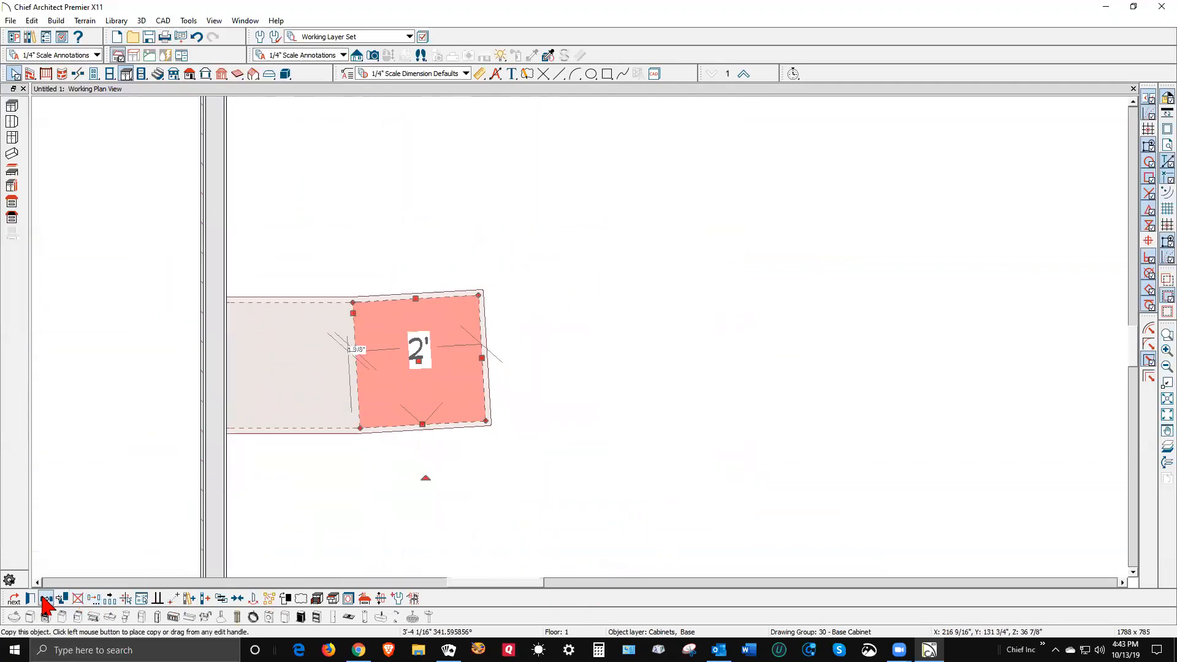
pyautogui.scroll(2, 543, 368)
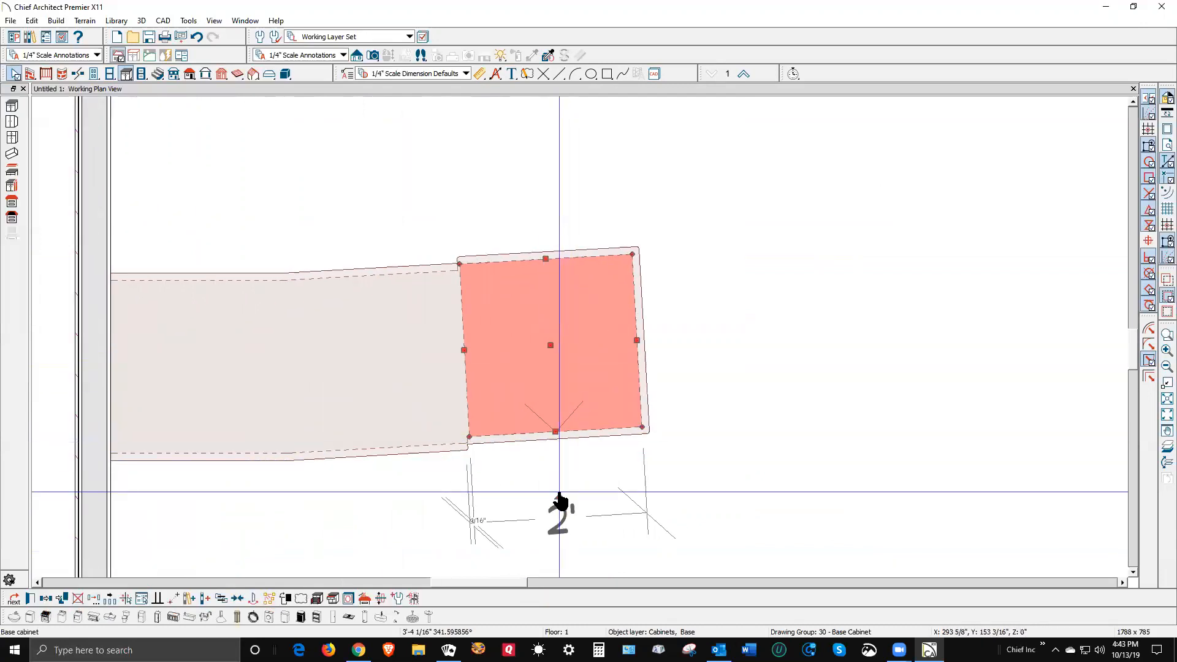
pyautogui.moveTo(560, 495); pyautogui.dragTo(566, 496)
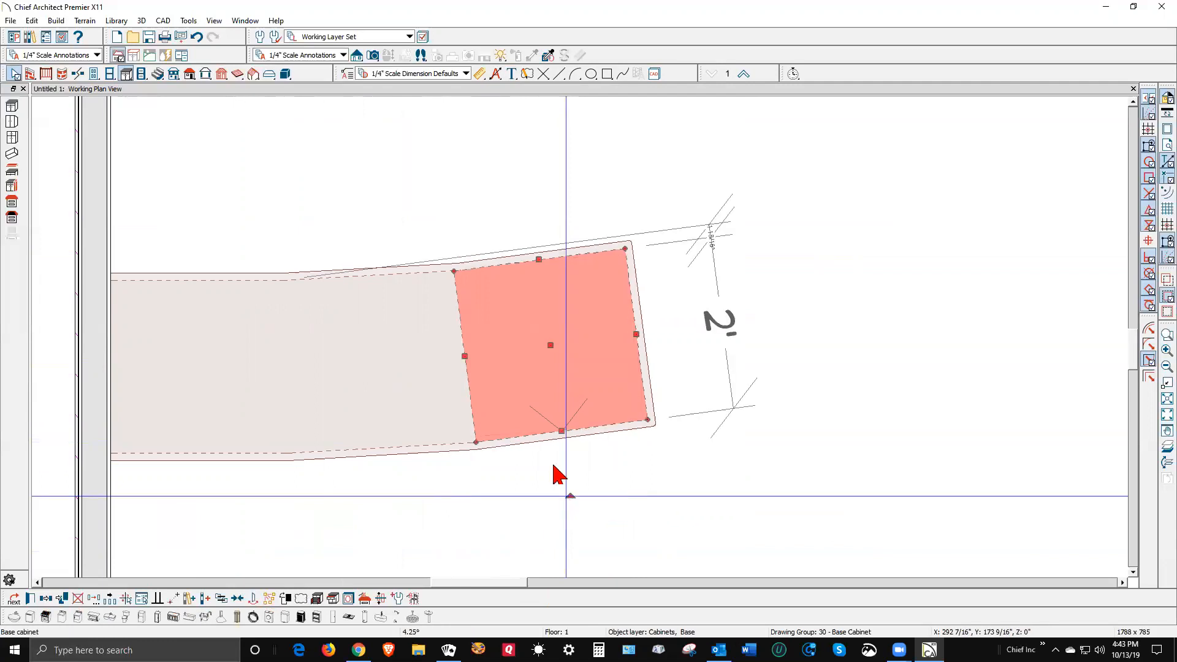
# Step: Pull the third cabinet clear and move it point to point so its back-left corner meets the second cabinet's back-right corner
pyautogui.moveTo(549, 344); pyautogui.dragTo(607, 339)
pyautogui.click(173, 598)
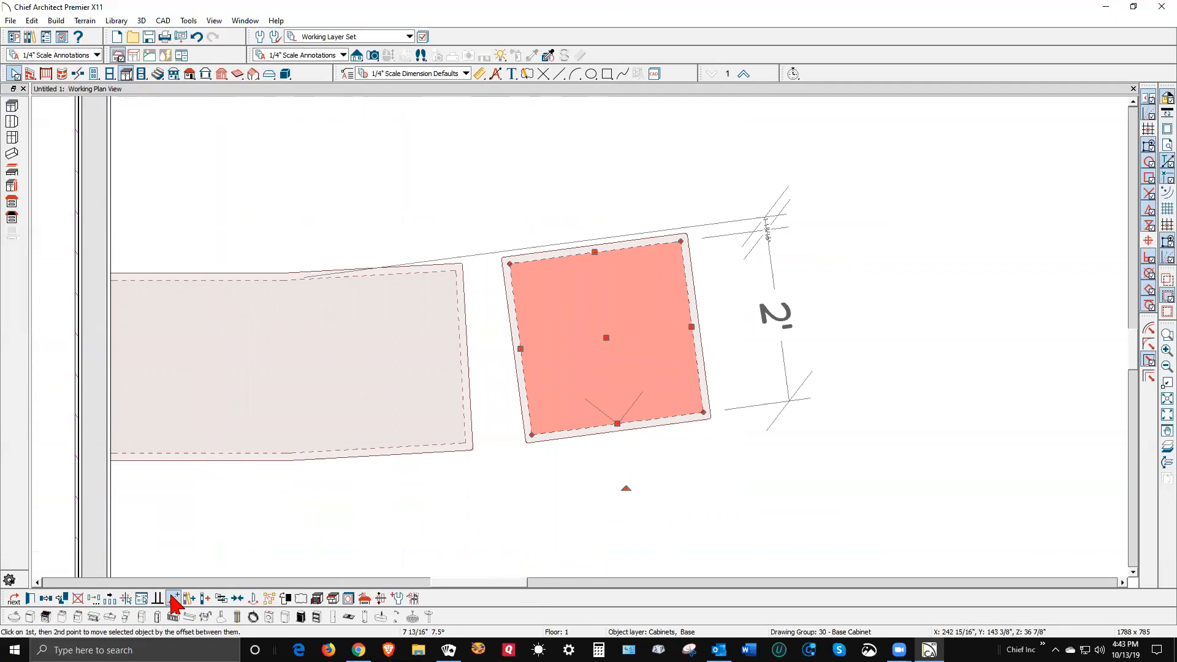
pyautogui.click(510, 264)
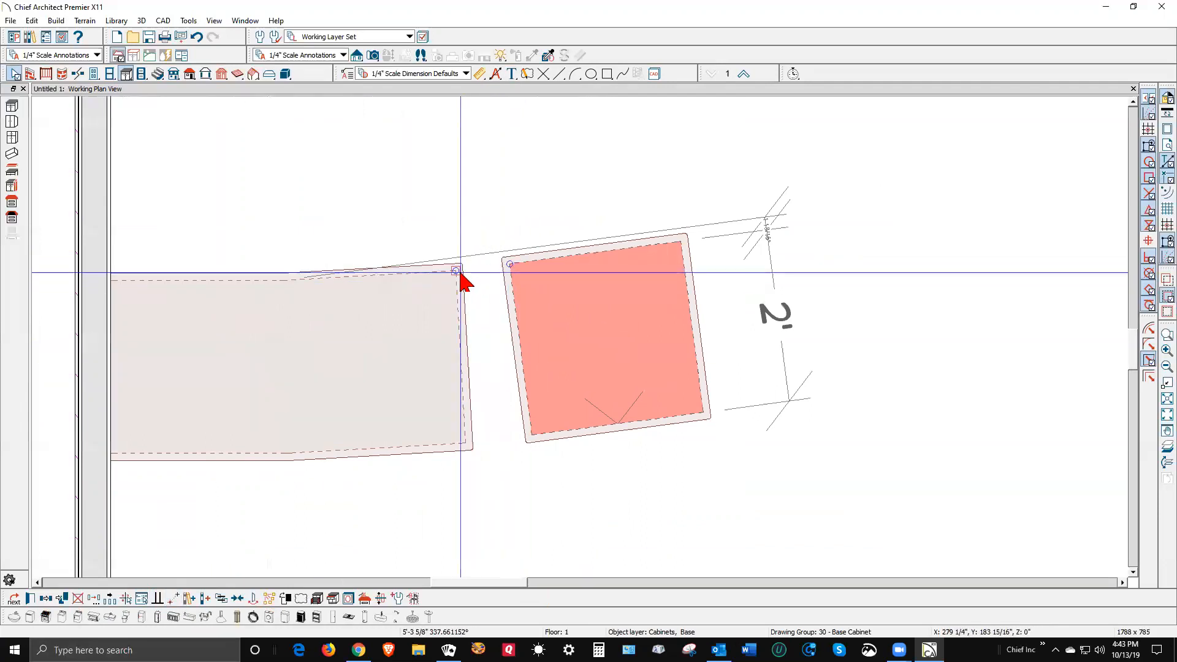
pyautogui.click(461, 268)
pyautogui.click(507, 473)
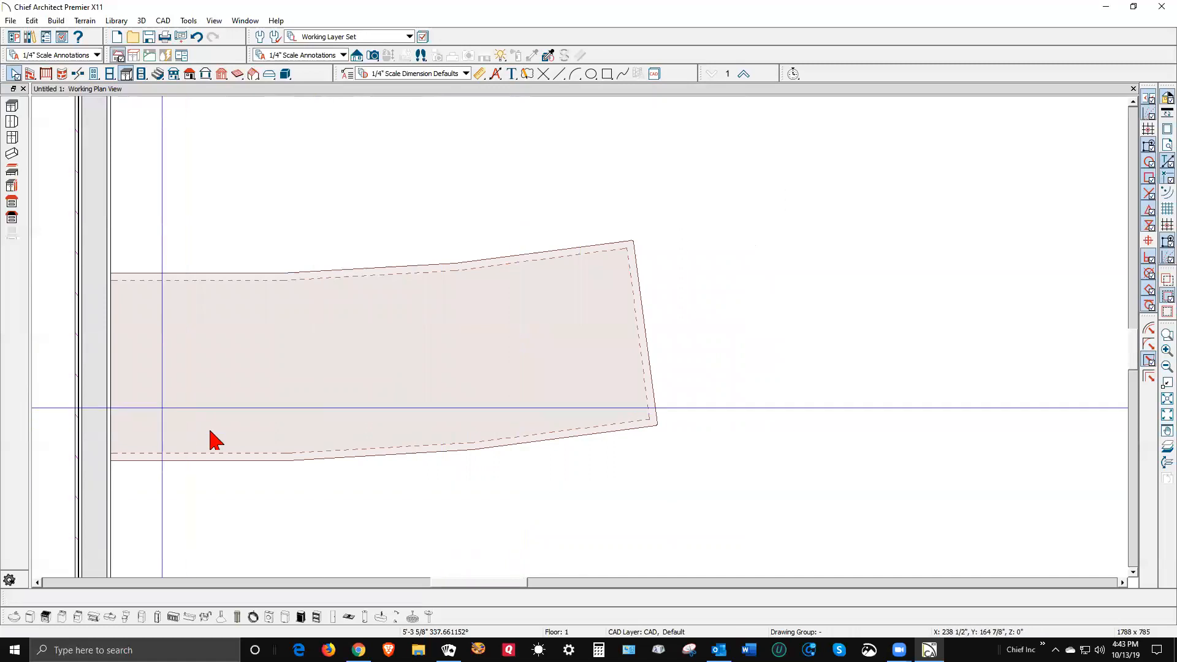
# Step: Try a CAD arc sweeping from the left wall past the front of the cabinet run, and delete it
pyautogui.scroll(-5, 565, 362)
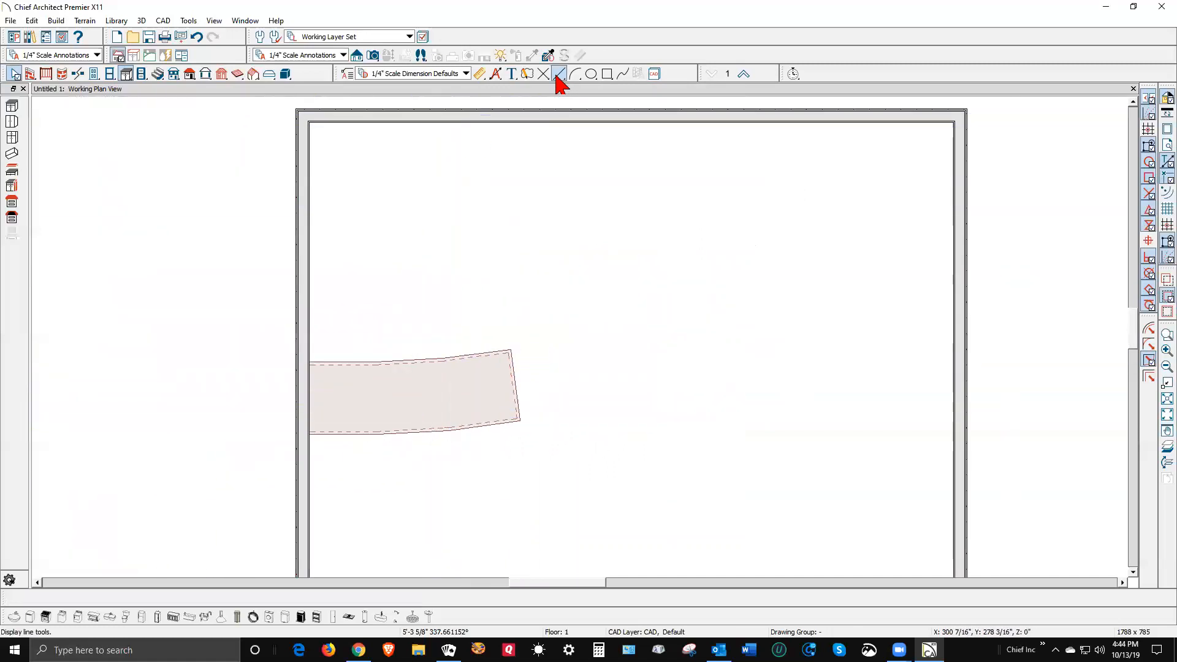
pyautogui.click(575, 75)
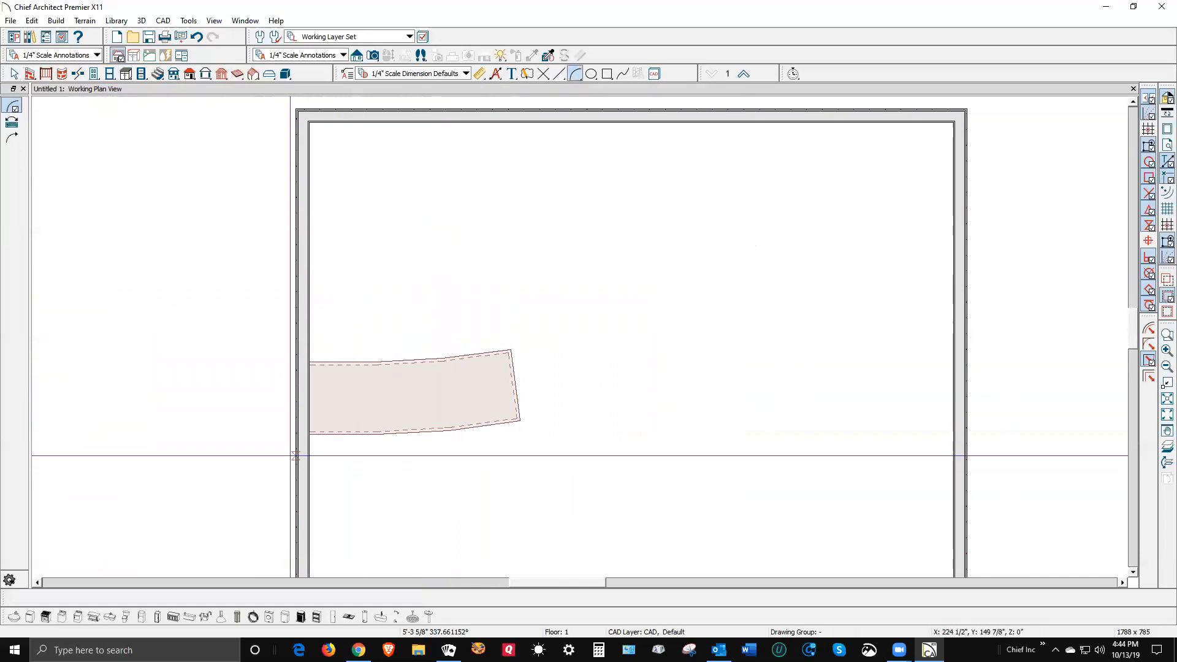
pyautogui.moveTo(309, 426)
pyautogui.mouseDown()
pyautogui.moveTo(429, 419)
pyautogui.moveTo(652, 362)
pyautogui.moveTo(693, 236)
pyautogui.mouseUp()
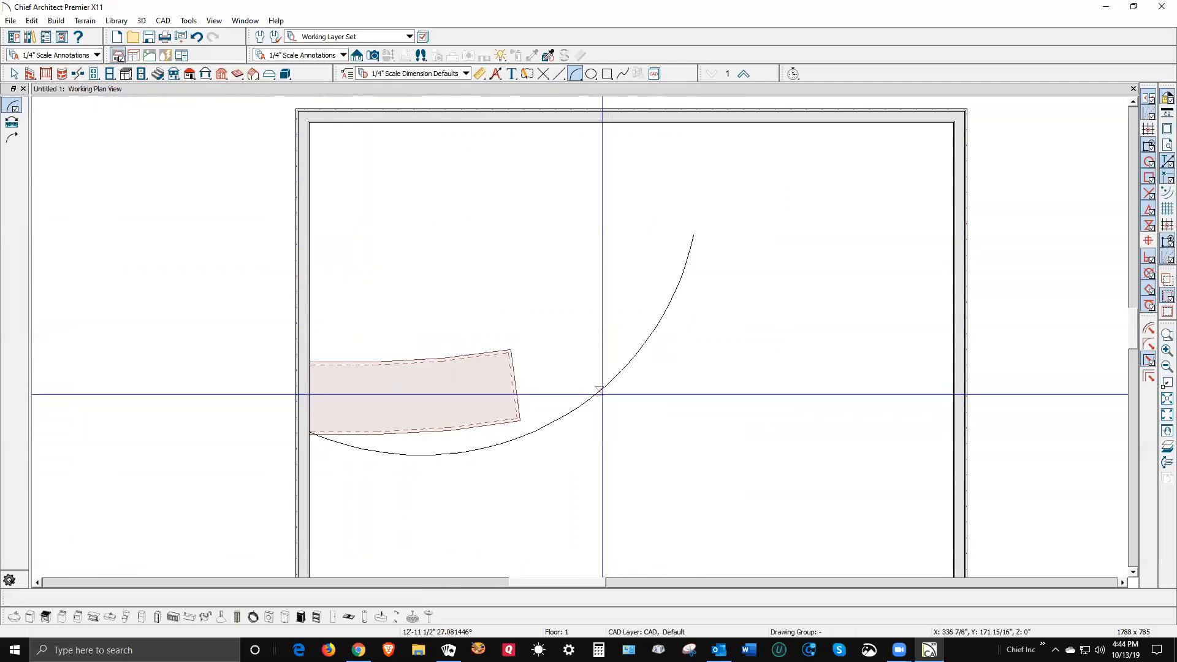
pyautogui.press('space')
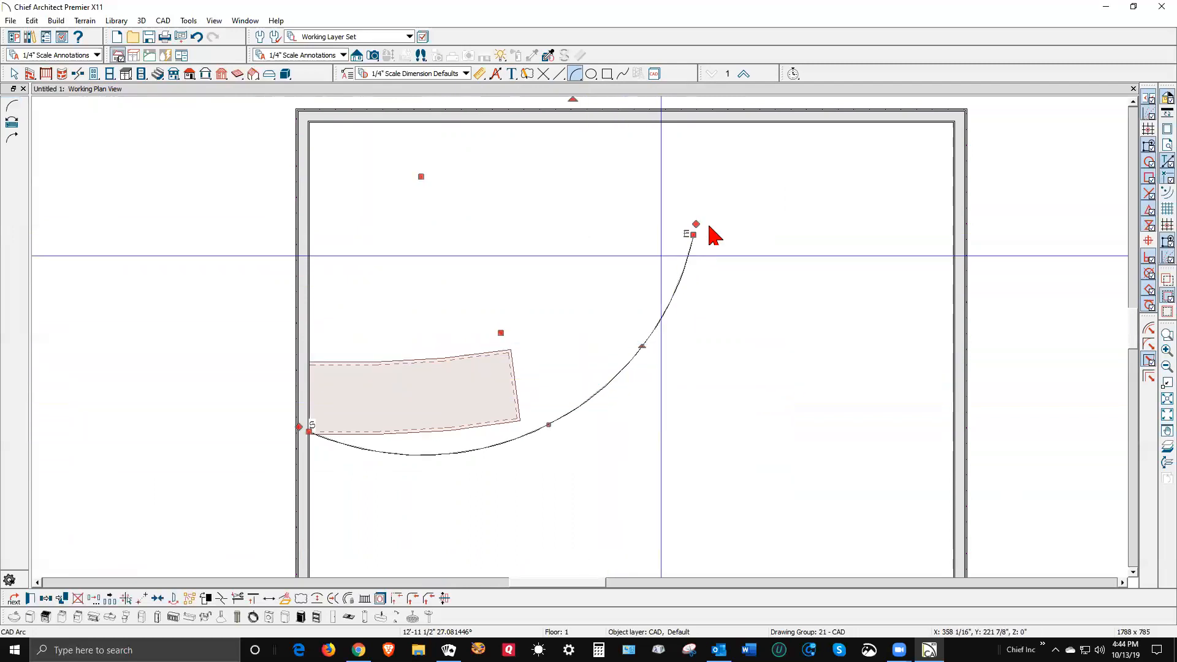
pyautogui.press('Delete')
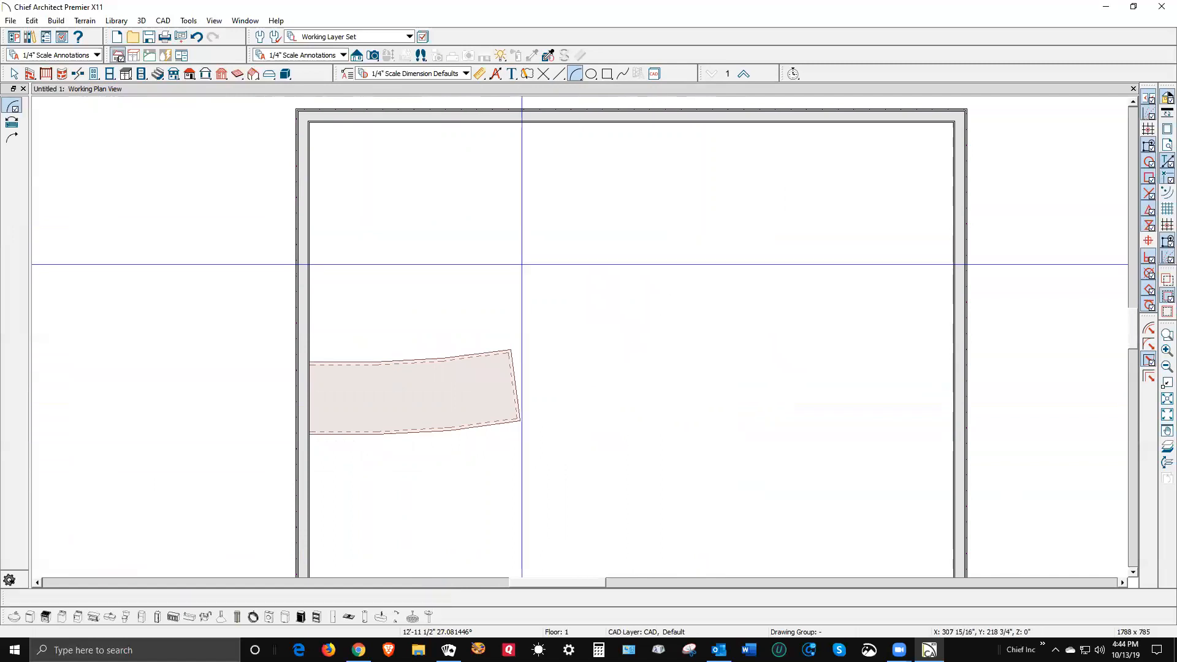
pyautogui.click(14, 73)
# Step: Copy the end cabinet and place the copy in open space to the right of the run
pyautogui.scroll(4, 491, 402)
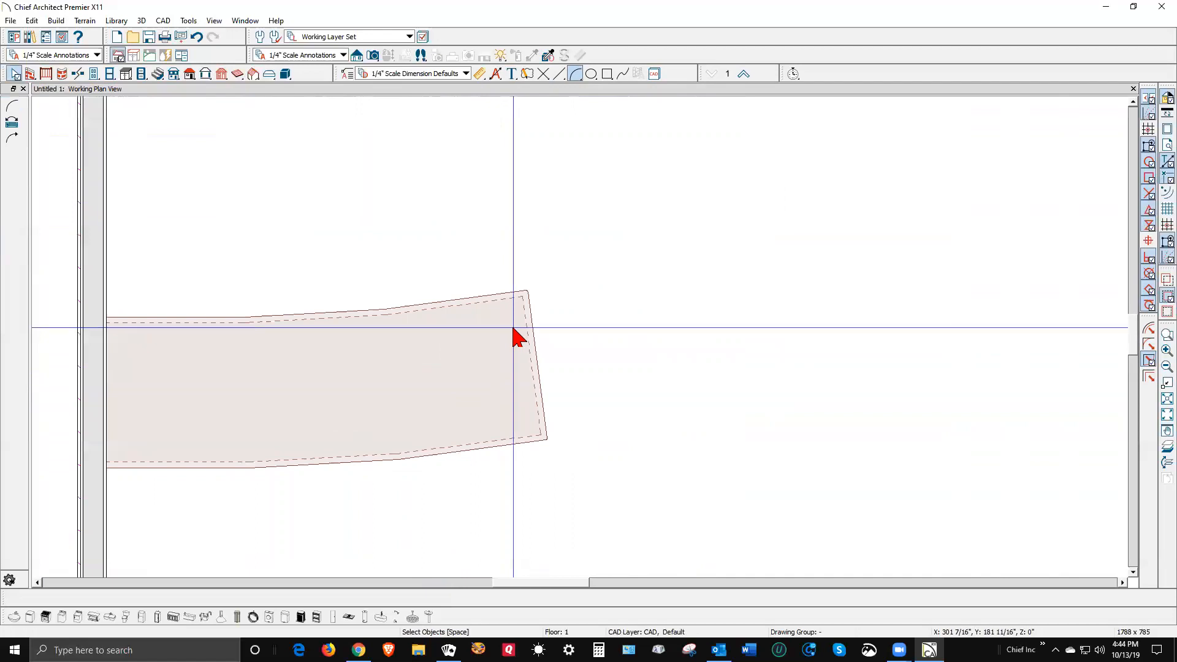
pyautogui.rightClick(517, 336)
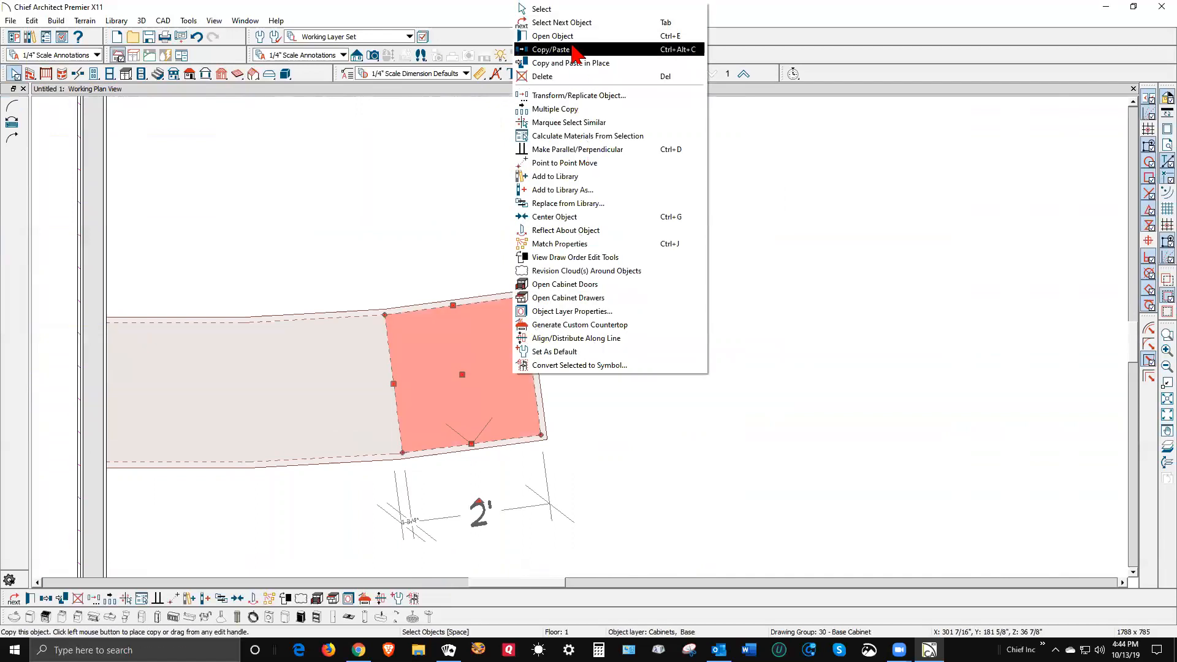
pyautogui.click(552, 49)
pyautogui.click(739, 303)
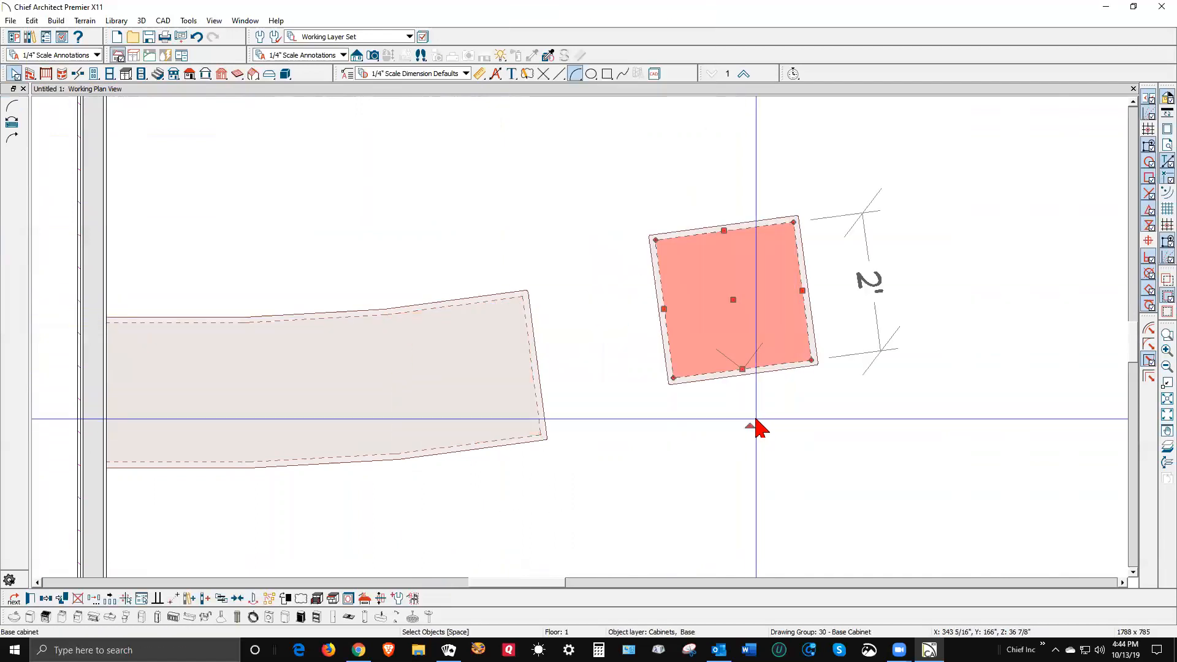
# Step: Rotate the fourth cabinet 7.5° counterclockwise and move its back-left corner point to point onto the run's end back corner
pyautogui.moveTo(750, 425); pyautogui.dragTo(766, 423)
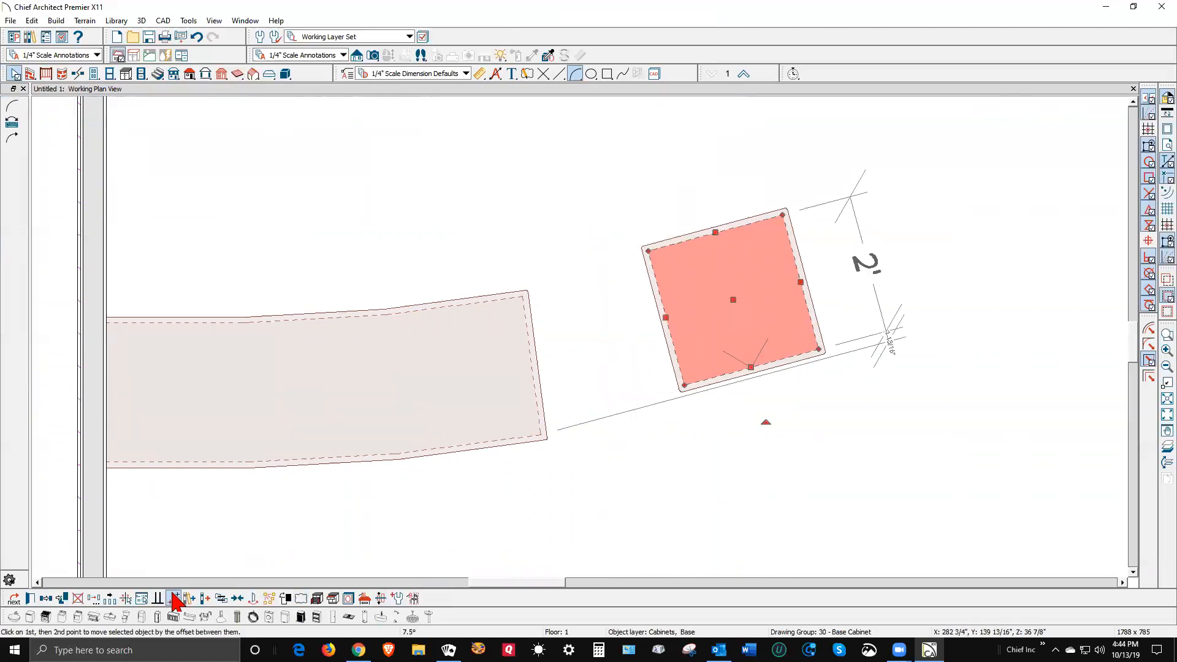
pyautogui.click(649, 252)
pyautogui.click(522, 297)
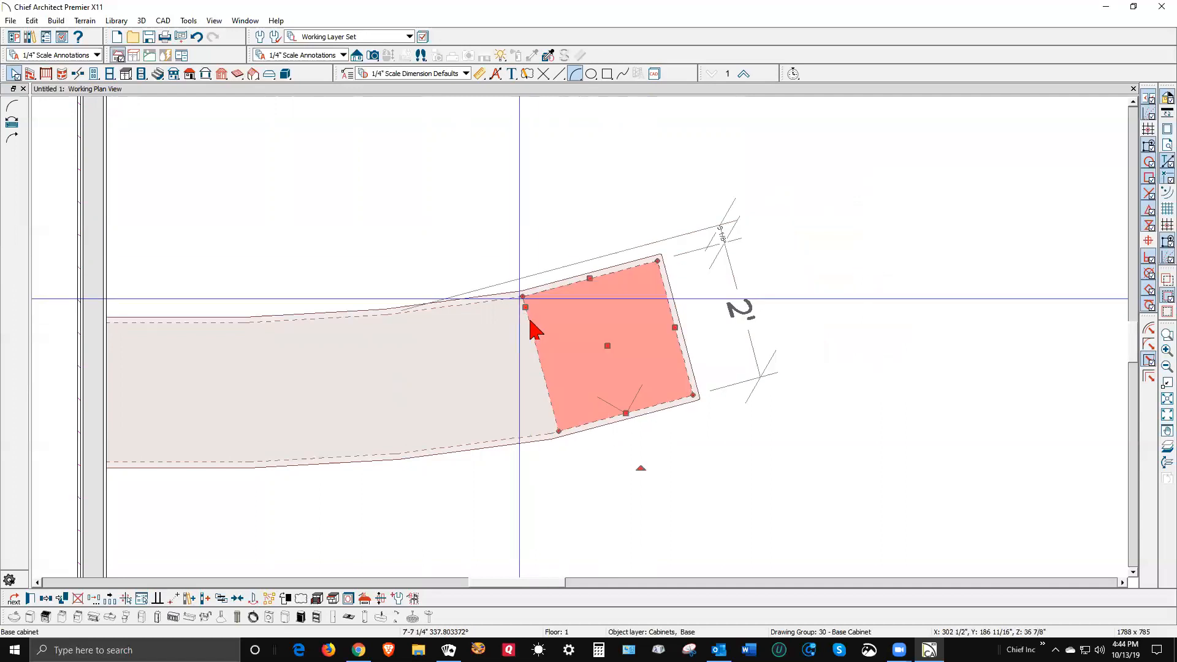
# Step: Create a full camera view from the room's lower-right plan corner towards the curved cabinet run, and orbit around the cabinets
pyautogui.scroll(-1, 525, 272)
pyautogui.scroll(-2, 526, 272)
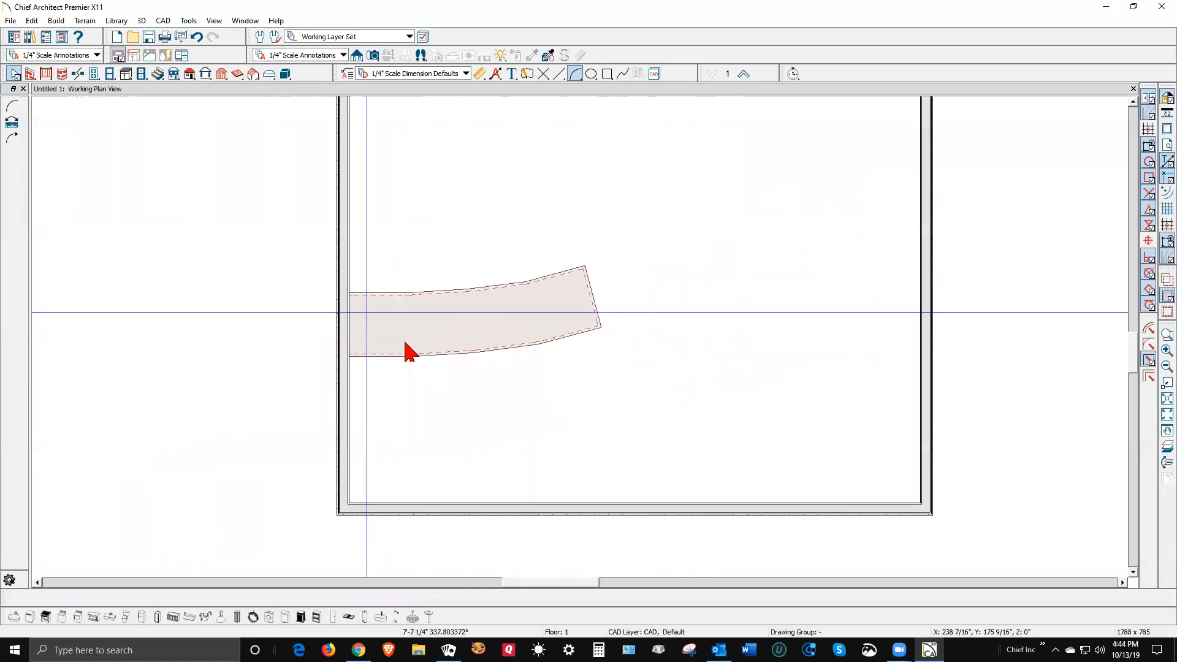
pyautogui.scroll(-1, 625, 215)
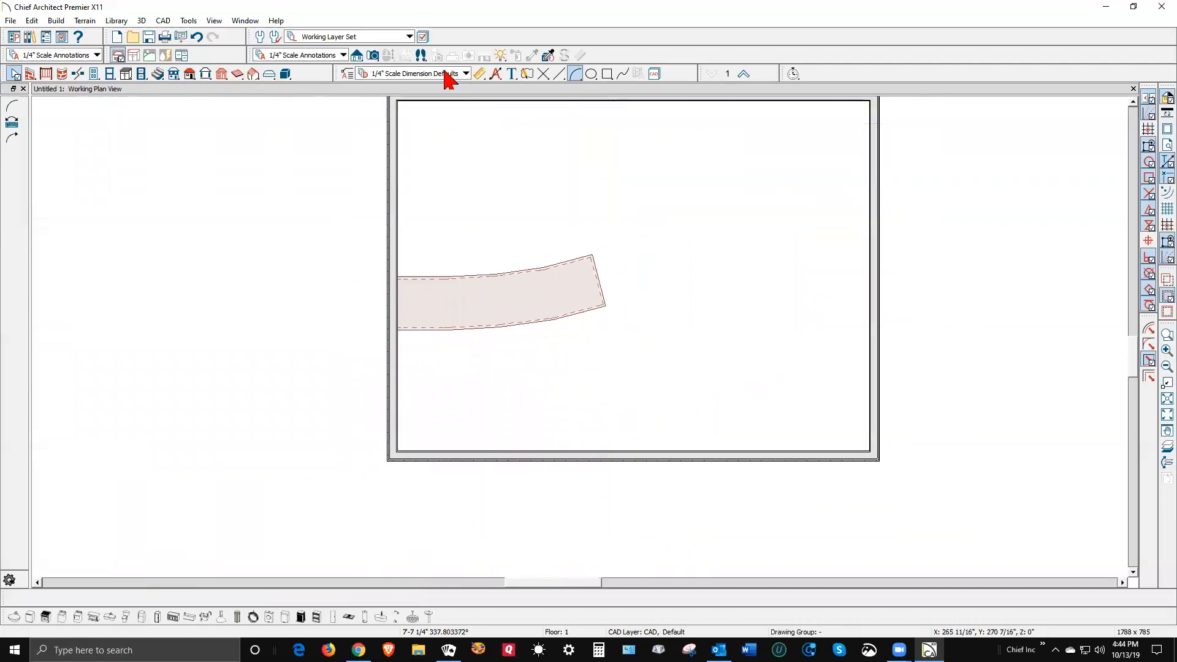
pyautogui.moveTo(830, 437); pyautogui.dragTo(563, 287)
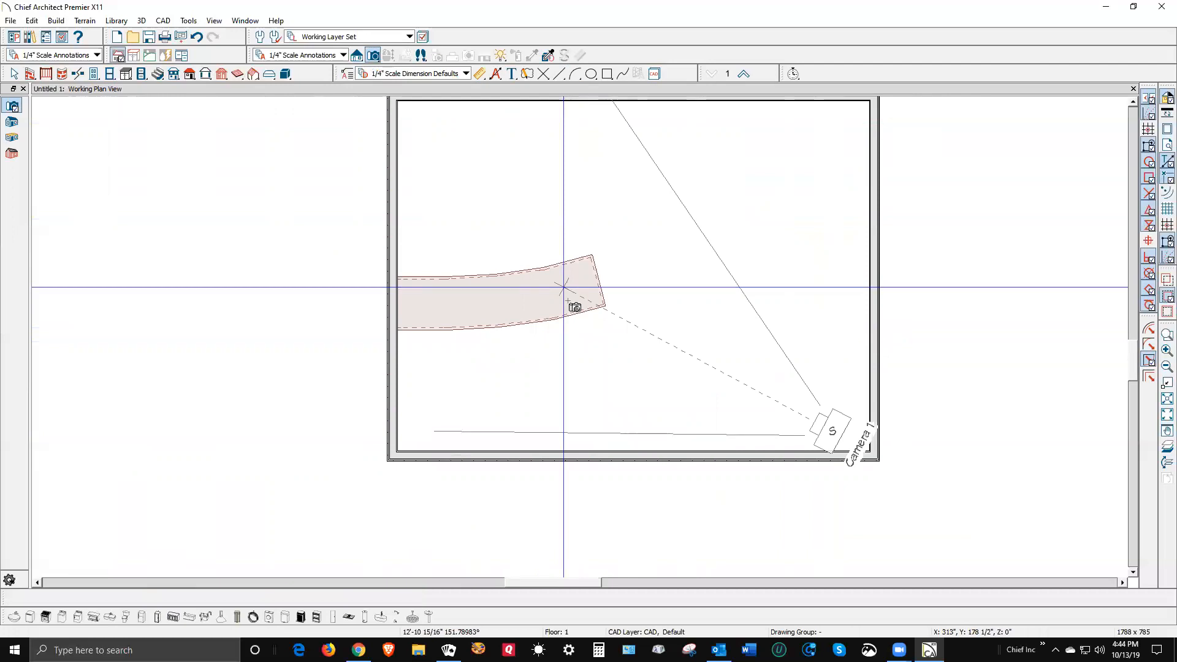
pyautogui.moveTo(568, 301); pyautogui.dragTo(568, 299)
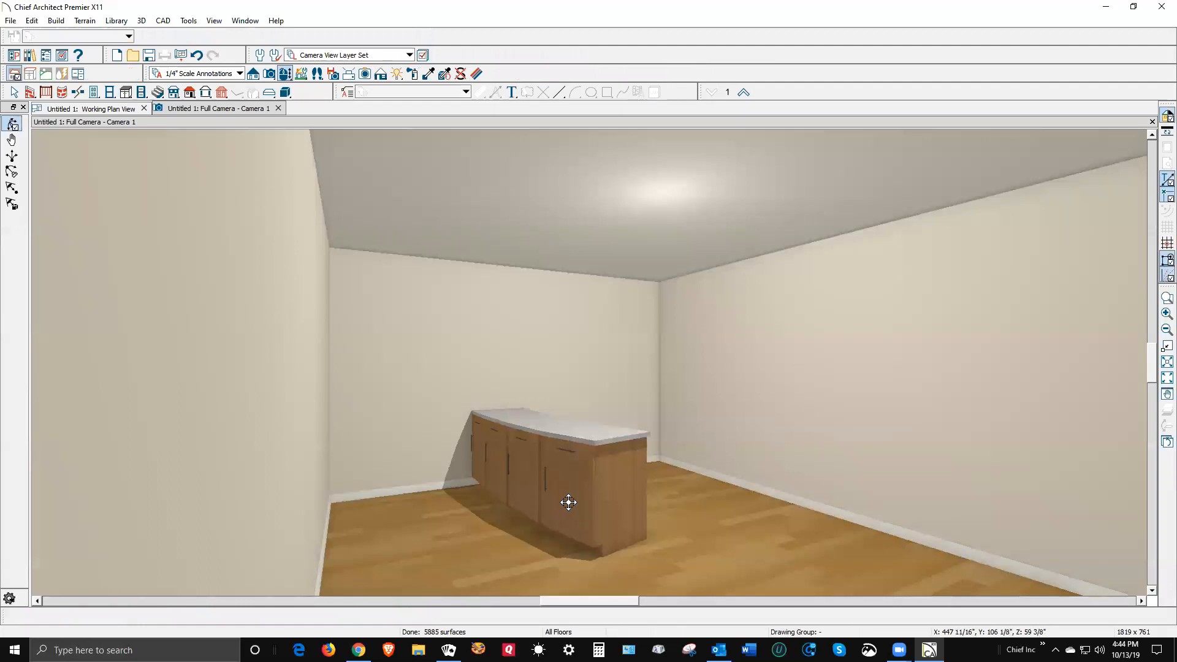
pyautogui.moveTo(569, 503); pyautogui.dragTo(548, 496)
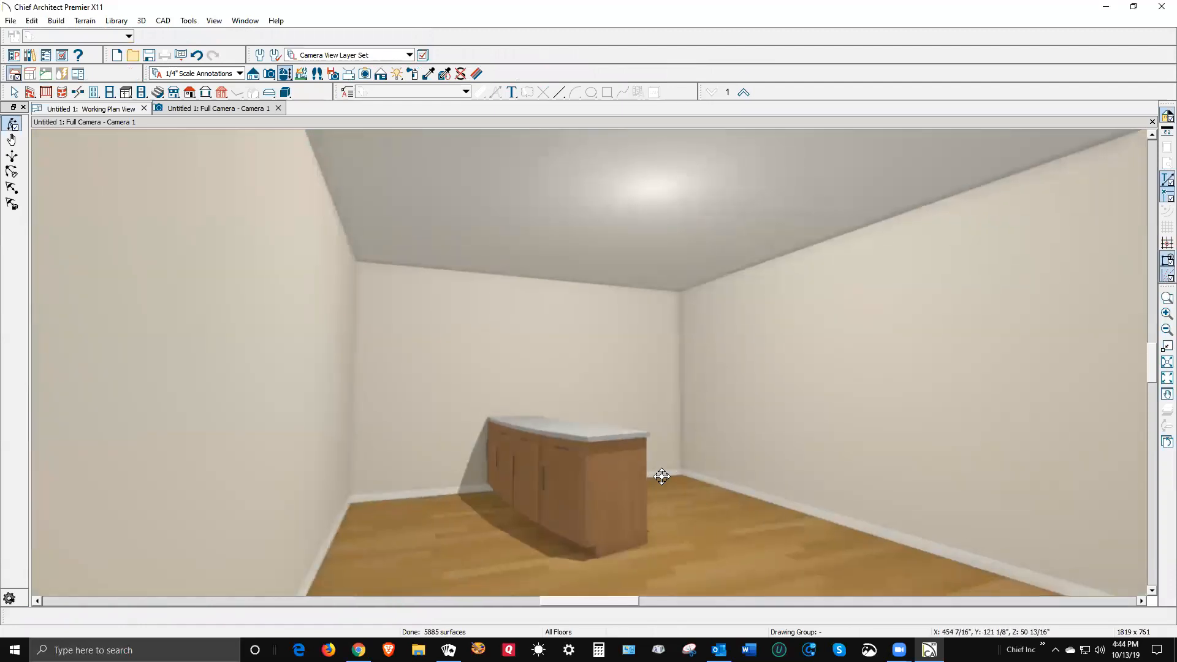
# Step: Return to the plan view, copy the fourth cabinet at the run's free end, and place the copy just beyond it
pyautogui.hotkey('ctrl', 'Tab')
pyautogui.scroll(3, 587, 280)
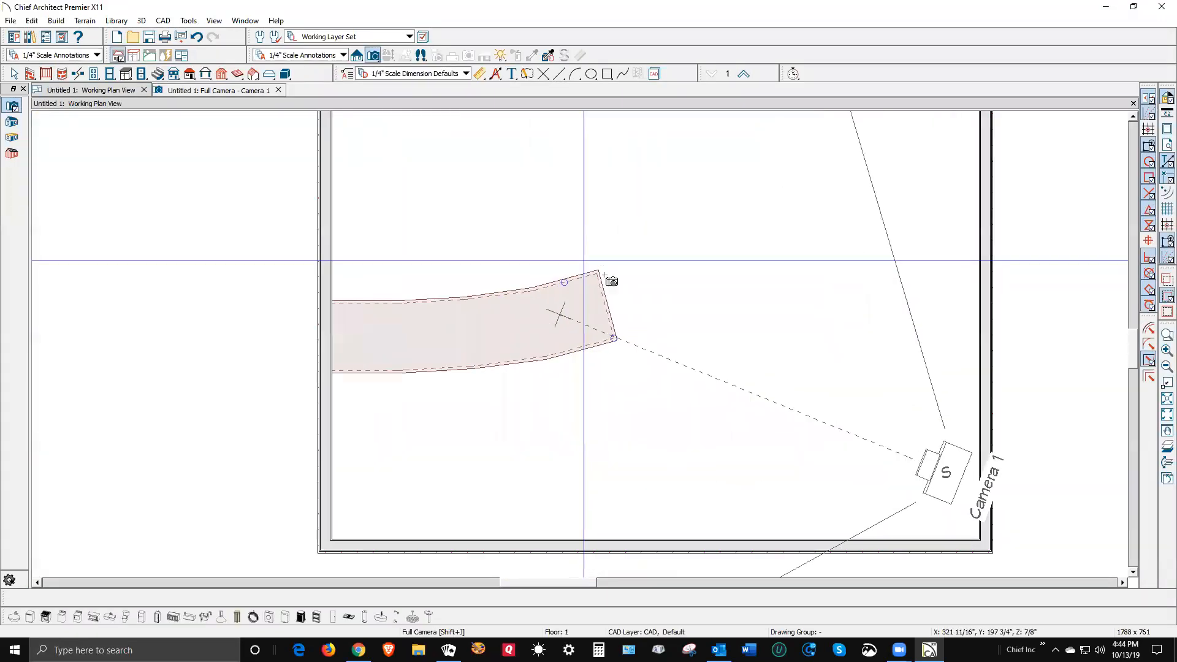
pyautogui.scroll(1, 607, 289)
pyautogui.press('space')
pyautogui.click(486, 296)
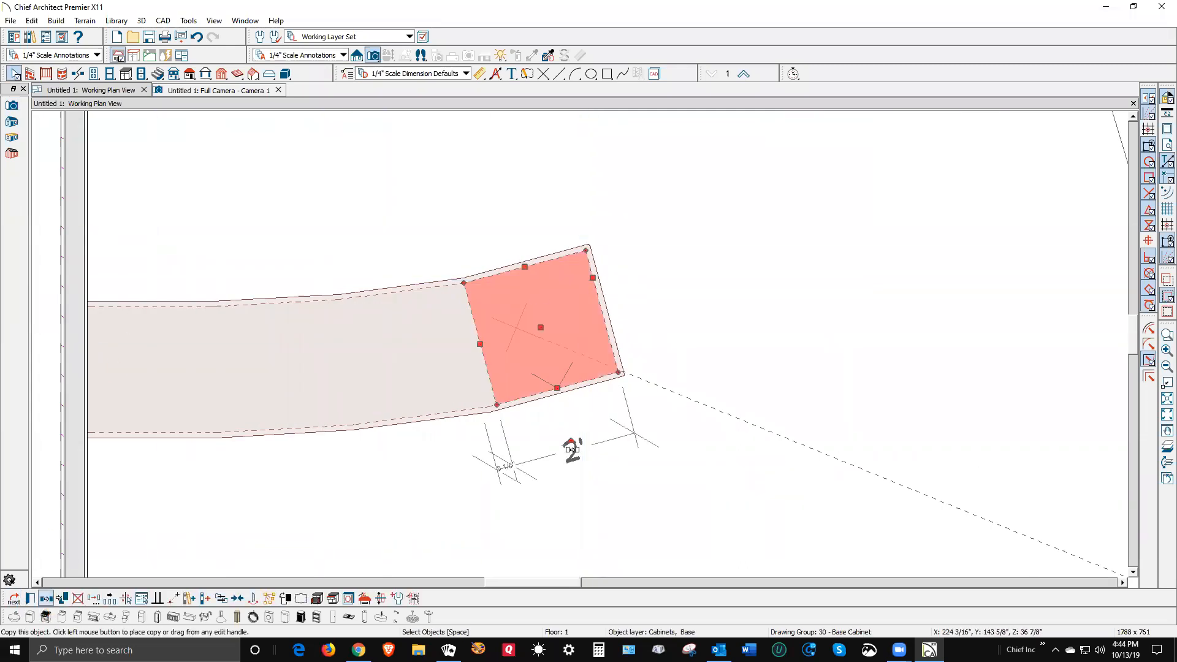
pyautogui.click(97, 593)
pyautogui.click(696, 255)
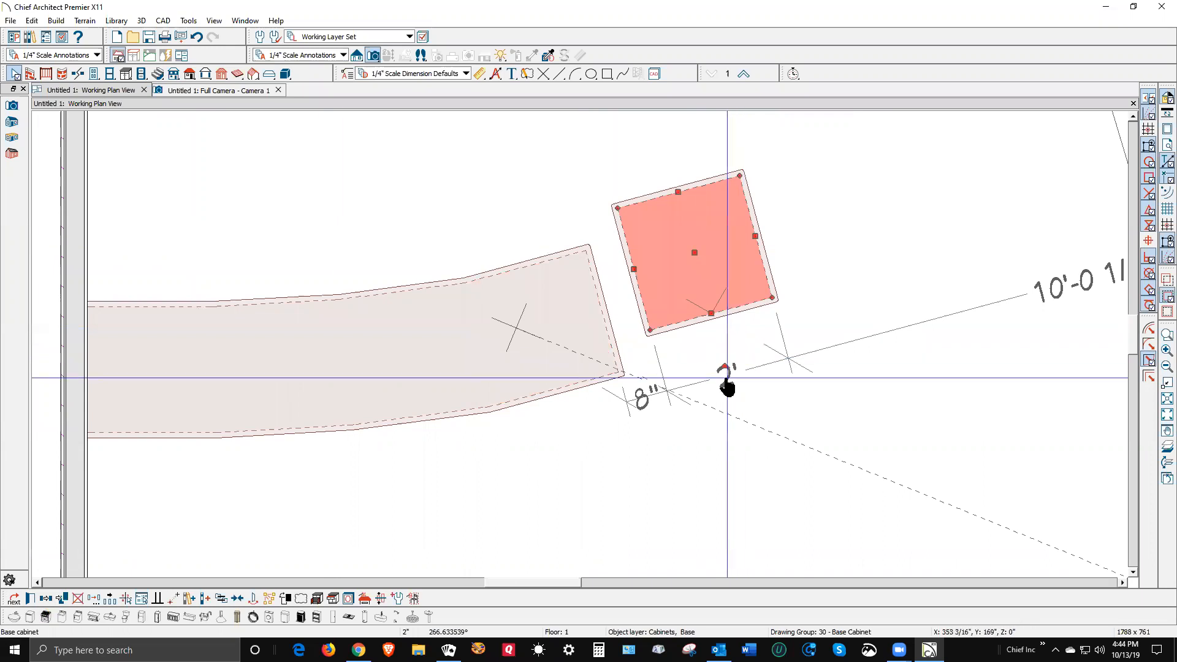
# Step: Rotate the fifth cabinet 15° counterclockwise and move its back-left corner point to point onto the run's end back corner
pyautogui.moveTo(728, 368); pyautogui.dragTo(752, 353)
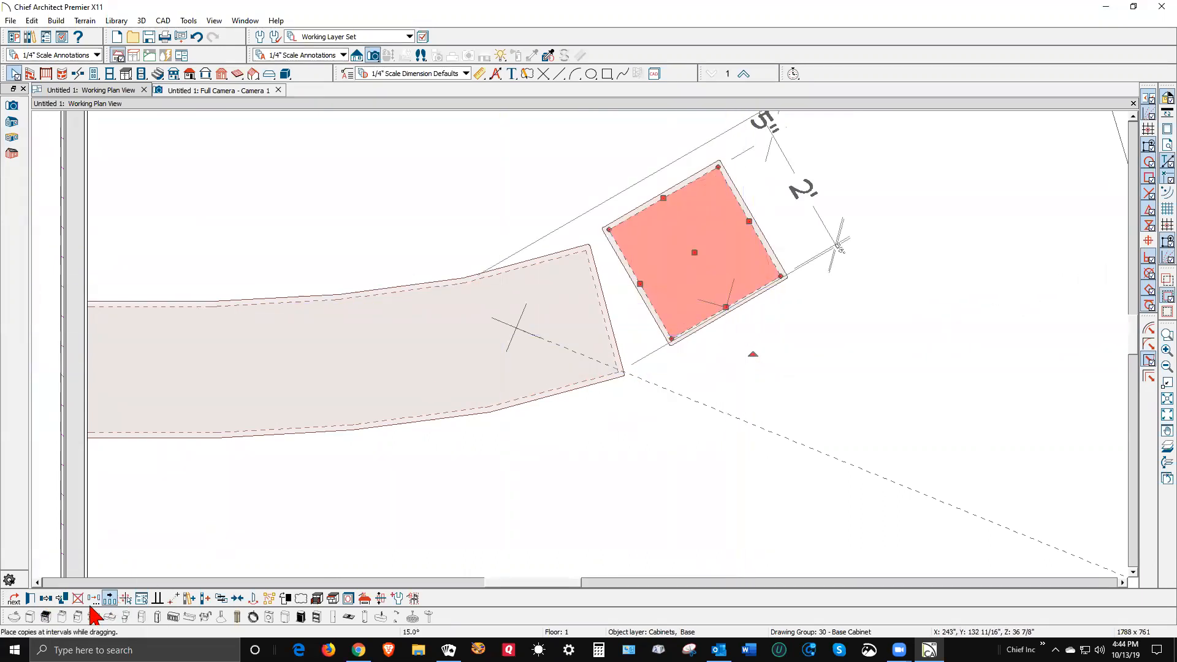
pyautogui.click(176, 599)
pyautogui.click(608, 230)
pyautogui.click(588, 247)
pyautogui.press('Delete')
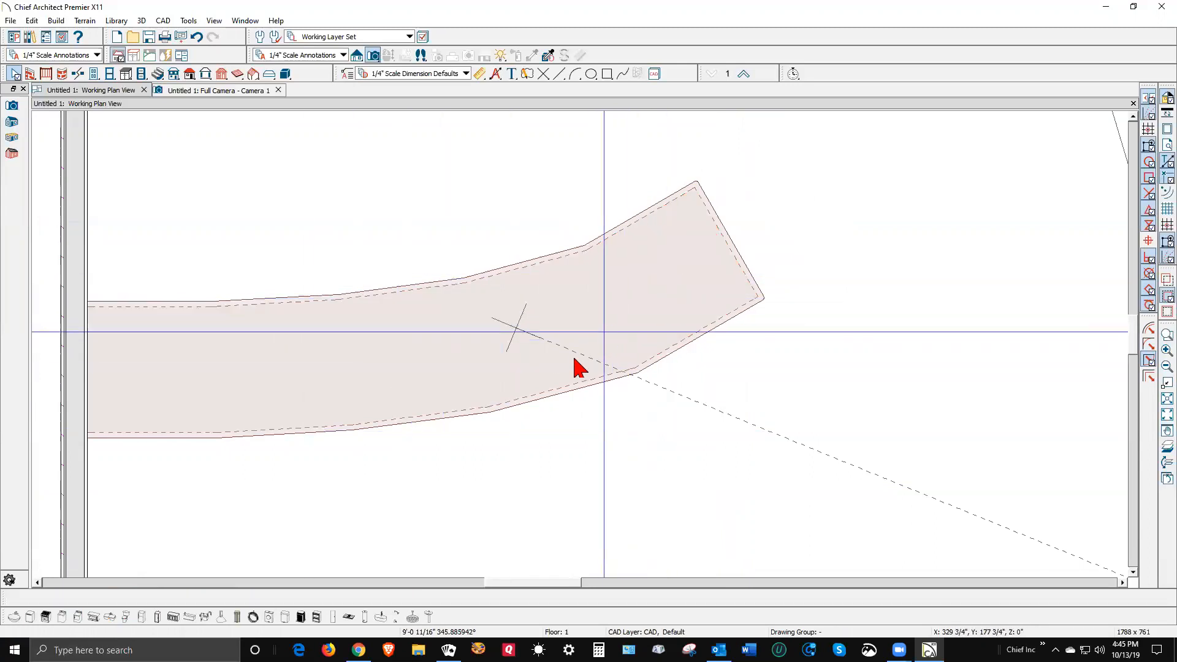
# Step: Copy the fifth cabinet and place the copy in open space past the end of the run
pyautogui.scroll(-3, 579, 368)
pyautogui.rightClick(637, 293)
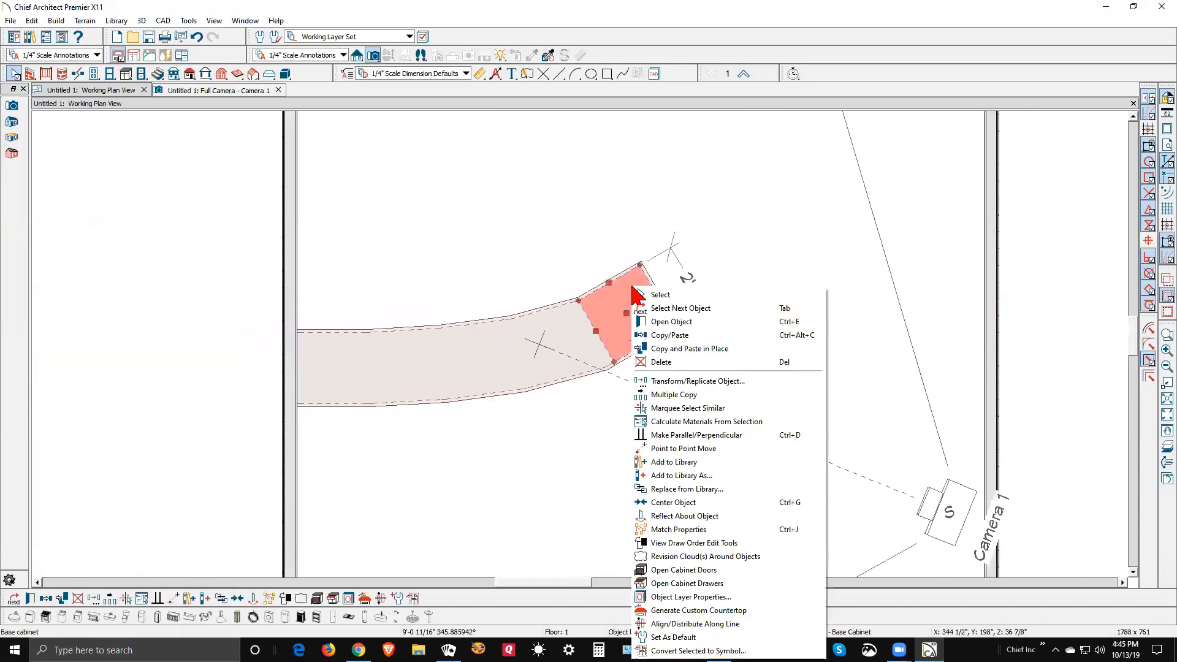
pyautogui.click(669, 335)
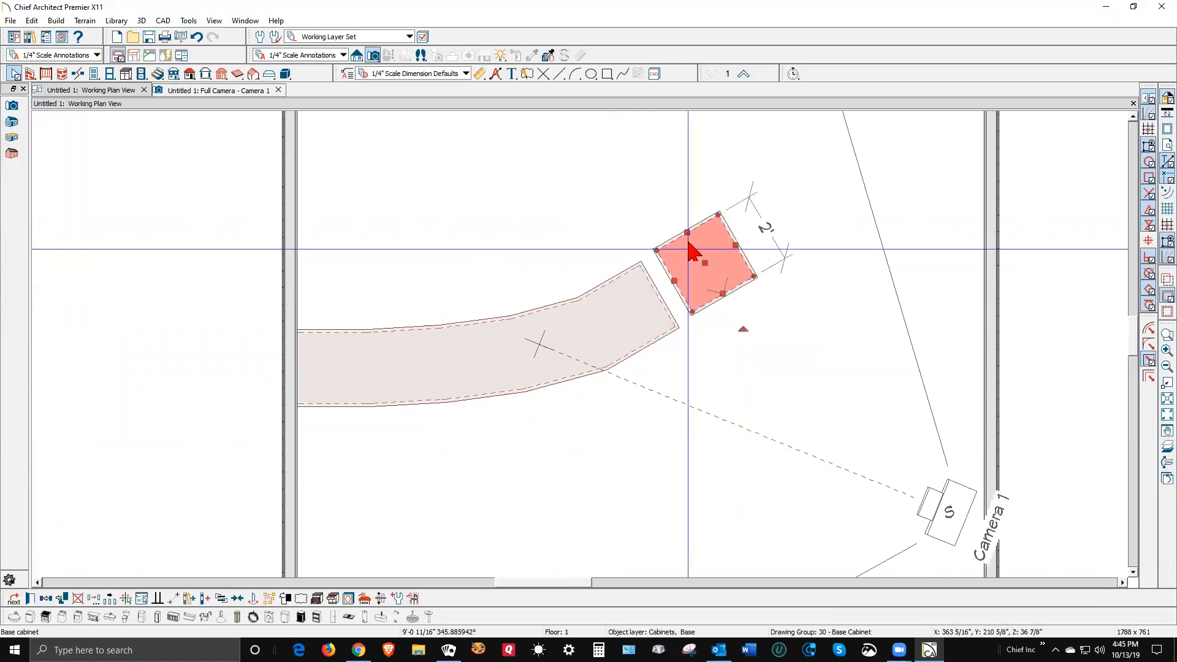
# Step: Rotate the sixth cabinet 22.5° counterclockwise and move its back-left corner point to point onto the fifth cabinet's outer back corner
pyautogui.scroll(3, 693, 251)
pyautogui.moveTo(788, 379); pyautogui.dragTo(844, 357)
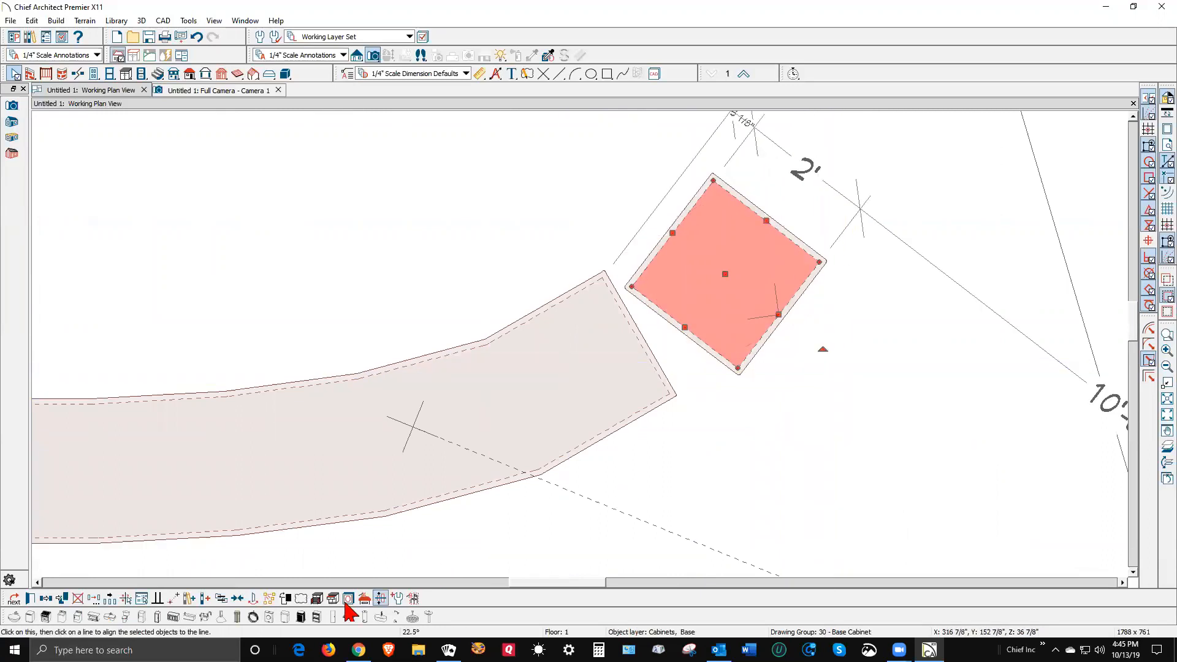
pyautogui.click(174, 598)
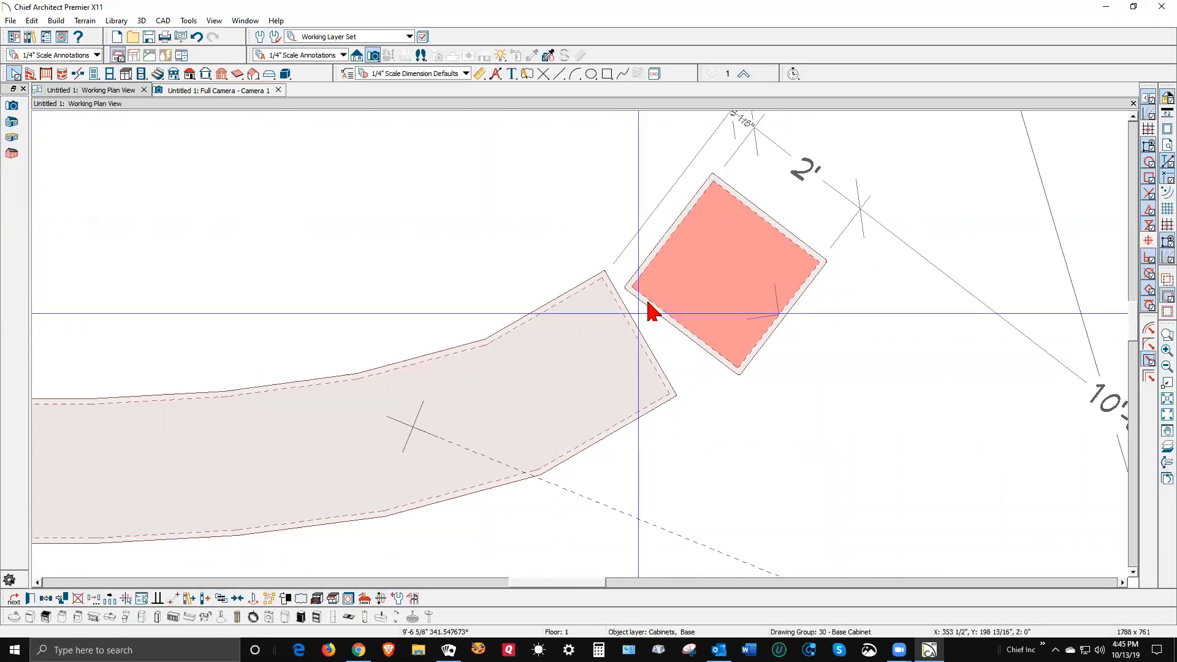
pyautogui.click(603, 277)
pyautogui.press('Escape')
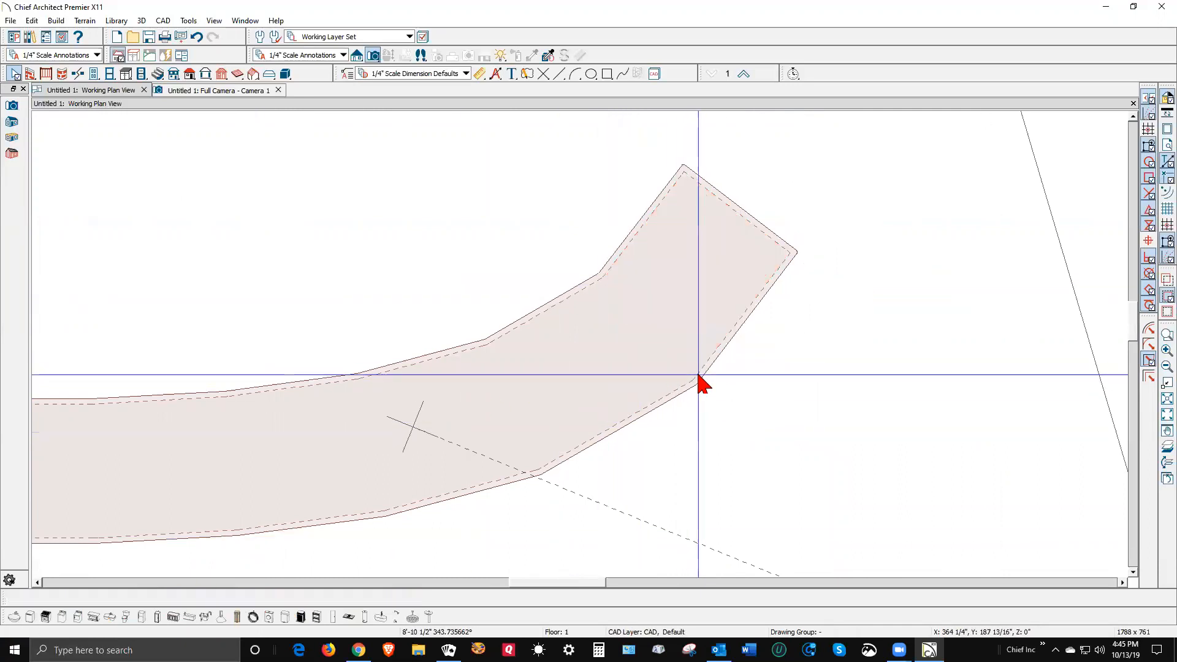
# Step: Copy the sixth cabinet and place the copy just above and to the right of the run's end
pyautogui.scroll(-4, 641, 334)
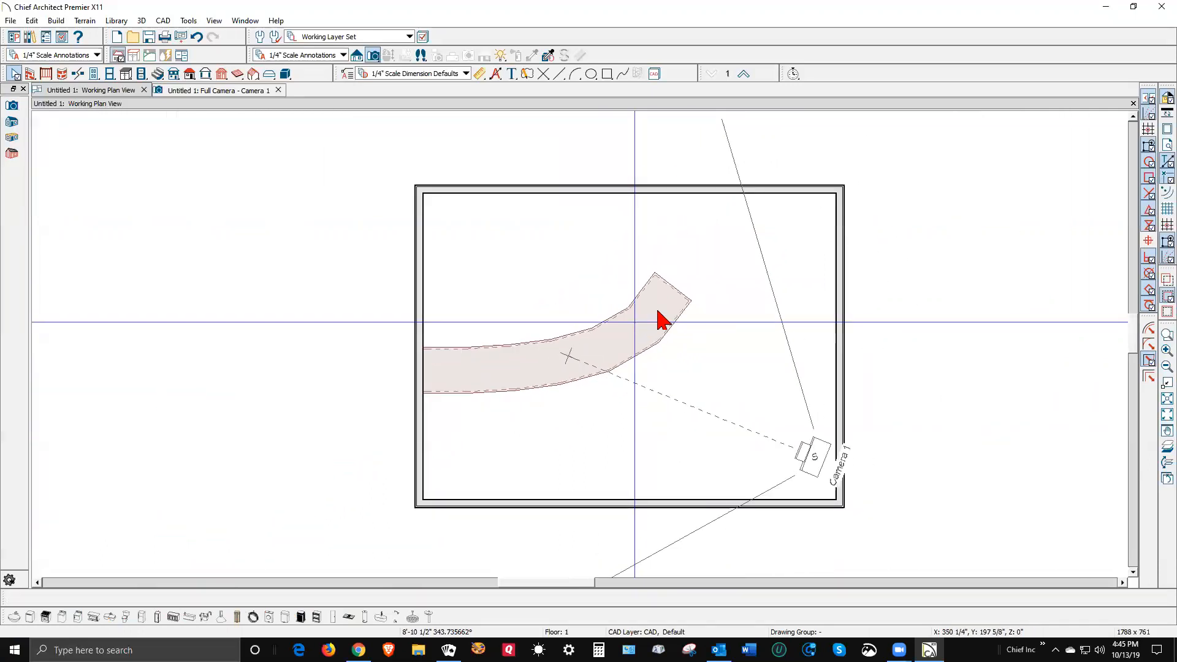
pyautogui.scroll(4, 658, 270)
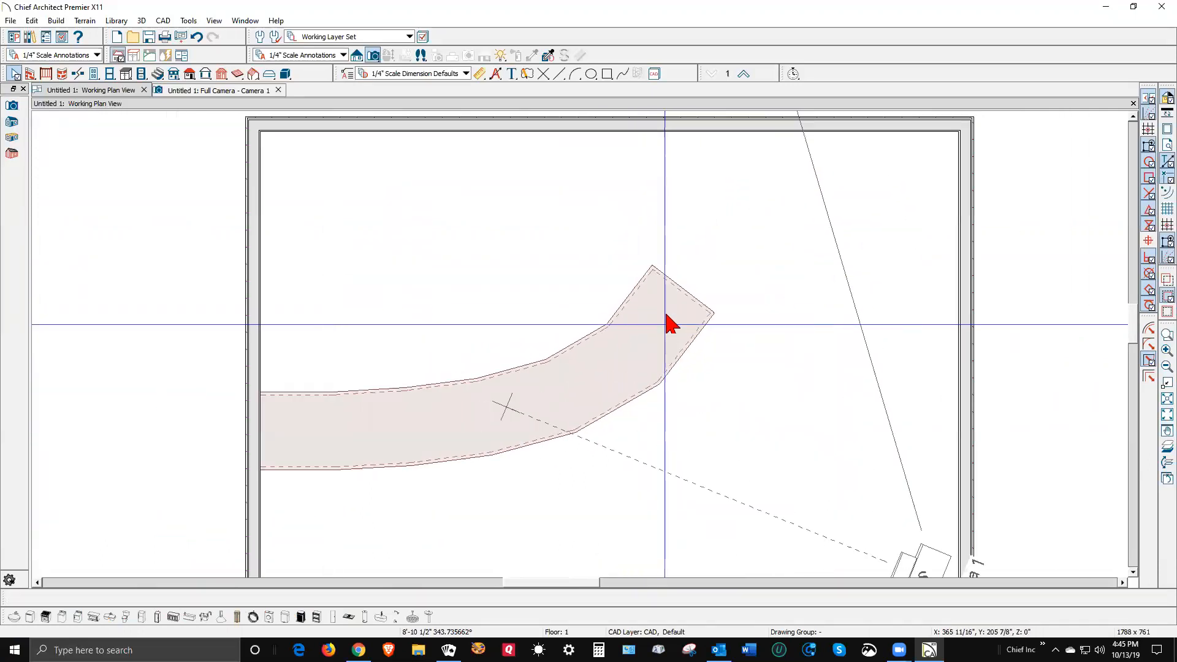
pyautogui.rightClick(668, 321)
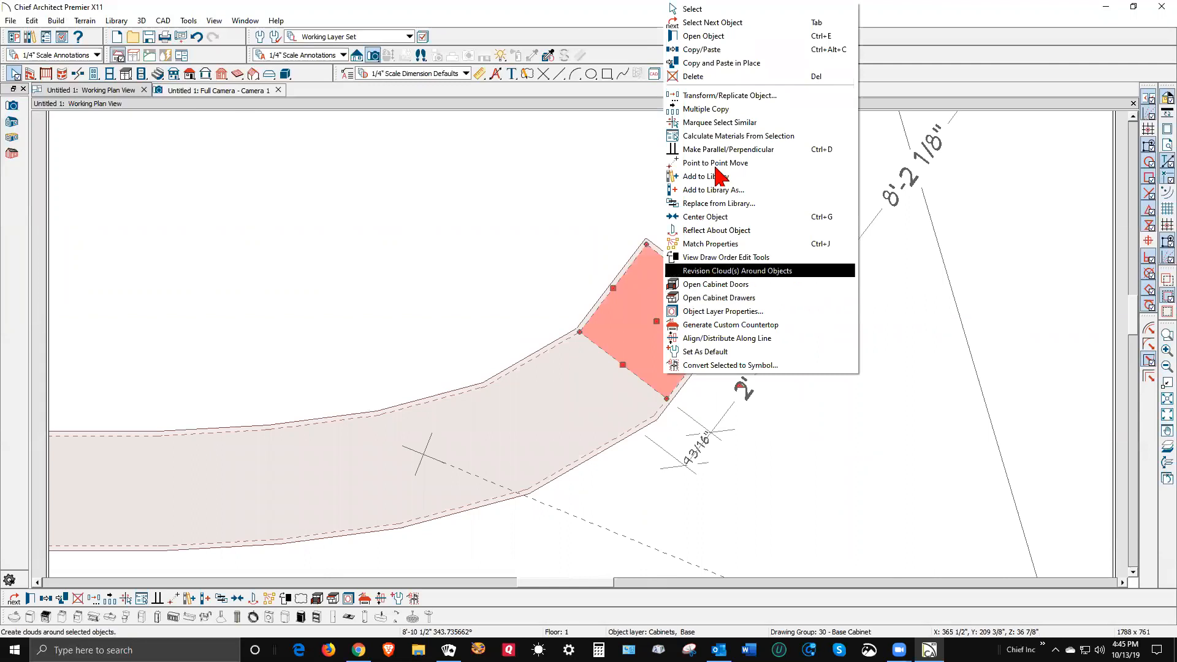
pyautogui.click(690, 81)
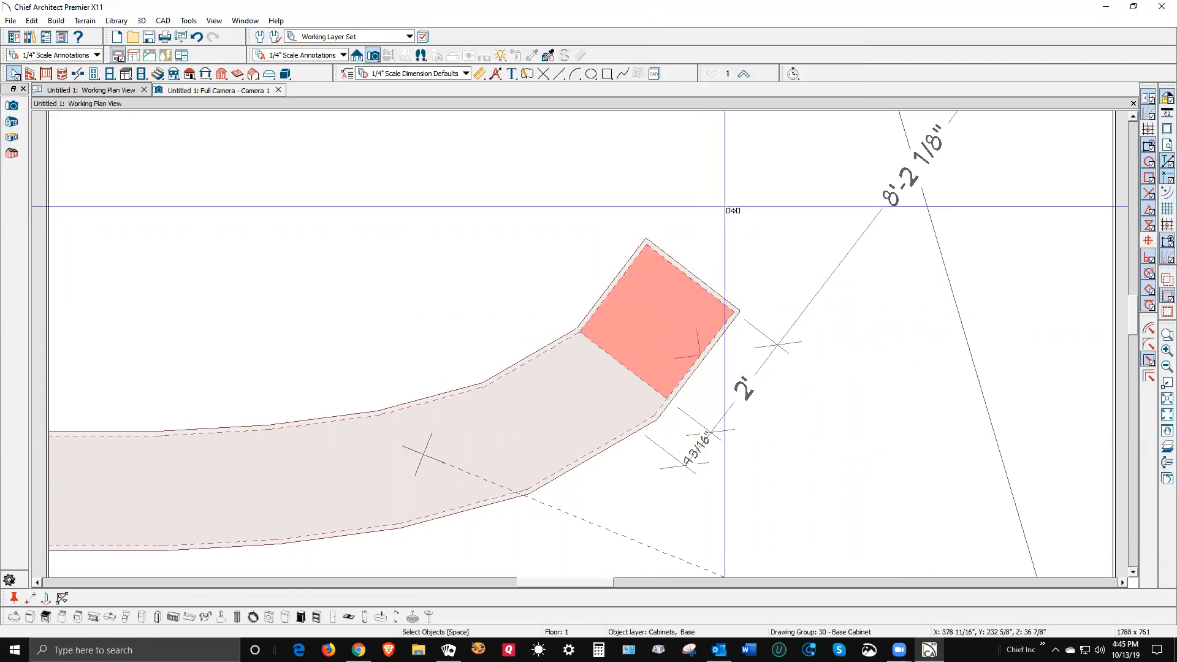
pyautogui.click(725, 206)
# Step: Rotate the seventh cabinet 22.5° counterclockwise and move its back-left corner point to point onto the sixth cabinet's outer back corner
pyautogui.moveTo(808, 271); pyautogui.dragTo(826, 234)
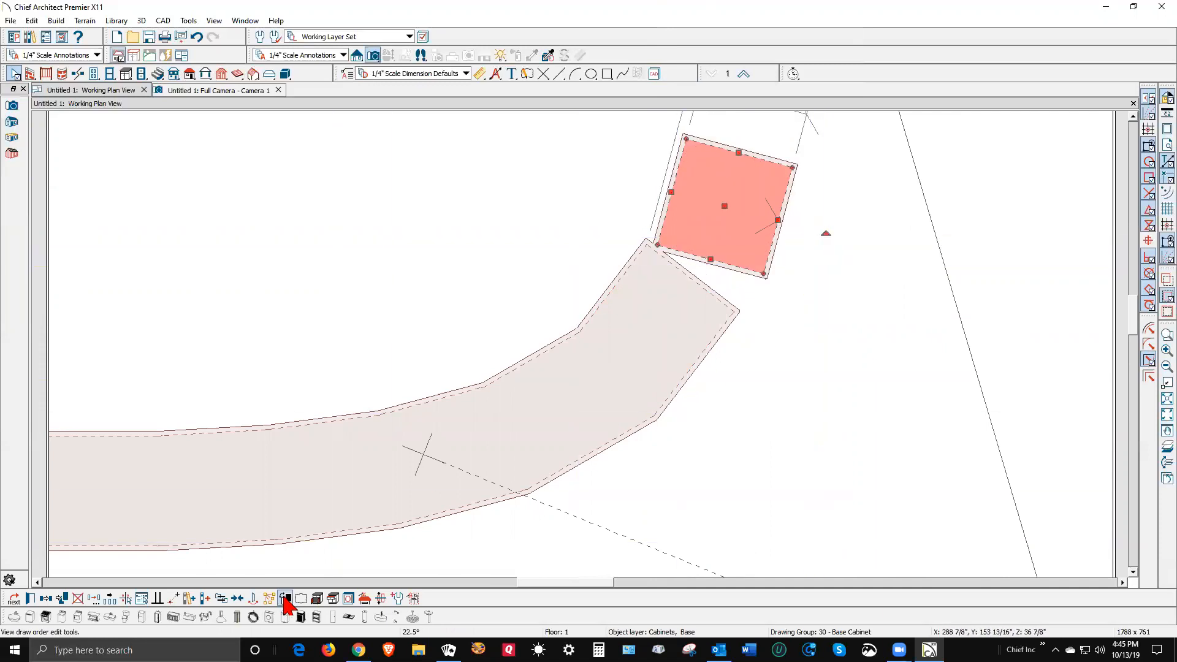
pyautogui.click(176, 598)
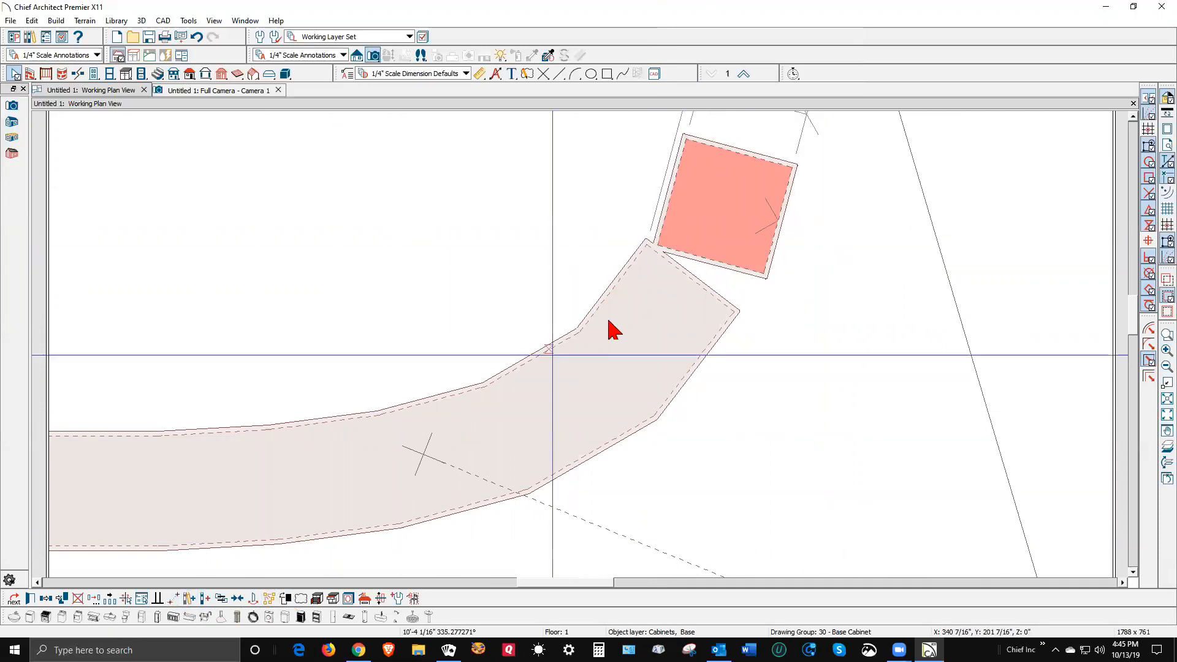
pyautogui.click(646, 244)
pyautogui.press('Escape')
pyautogui.scroll(-2, 561, 335)
pyautogui.scroll(-2, 570, 343)
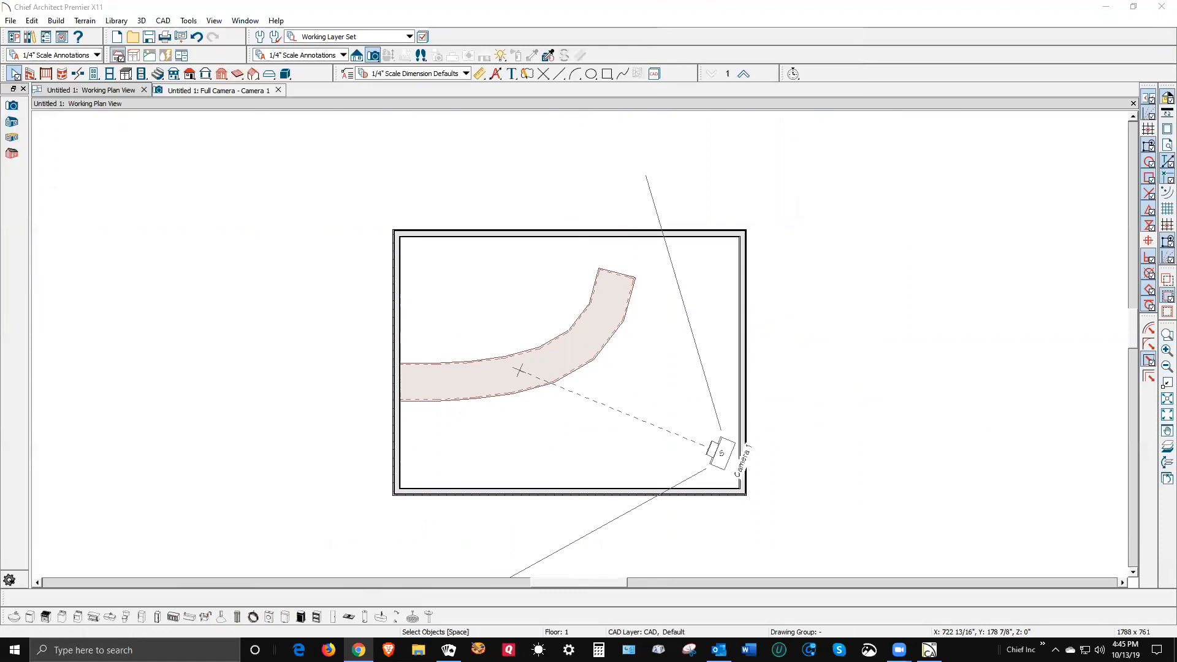
# Step: Check the hand-drawn bar counter sketch in the Chrome browser, minimize it, and view the extended cabinet run in the 3D camera view
pyautogui.hotkey('alt', 'Tab')
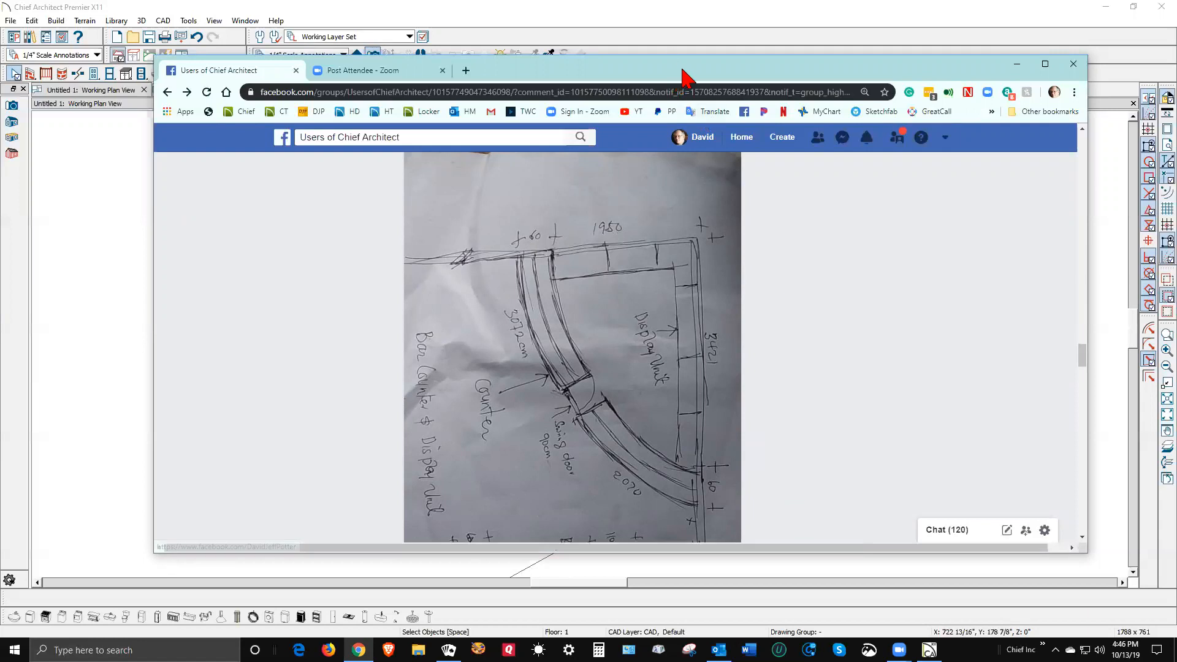
pyautogui.click(1017, 63)
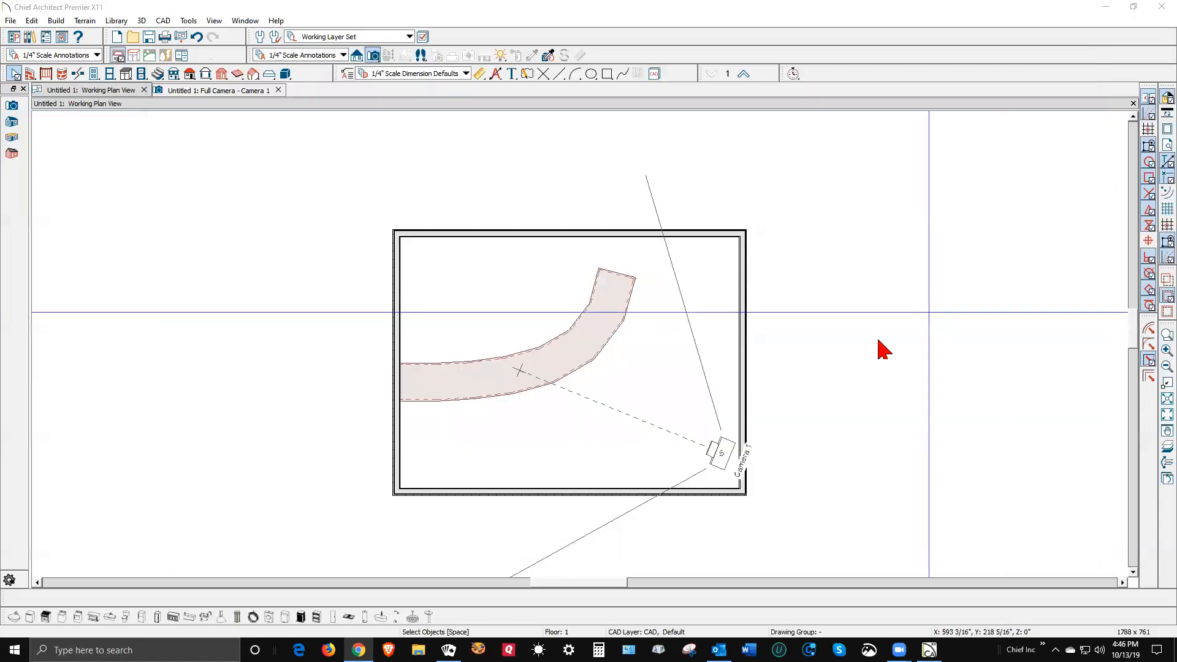
pyautogui.click(700, 249)
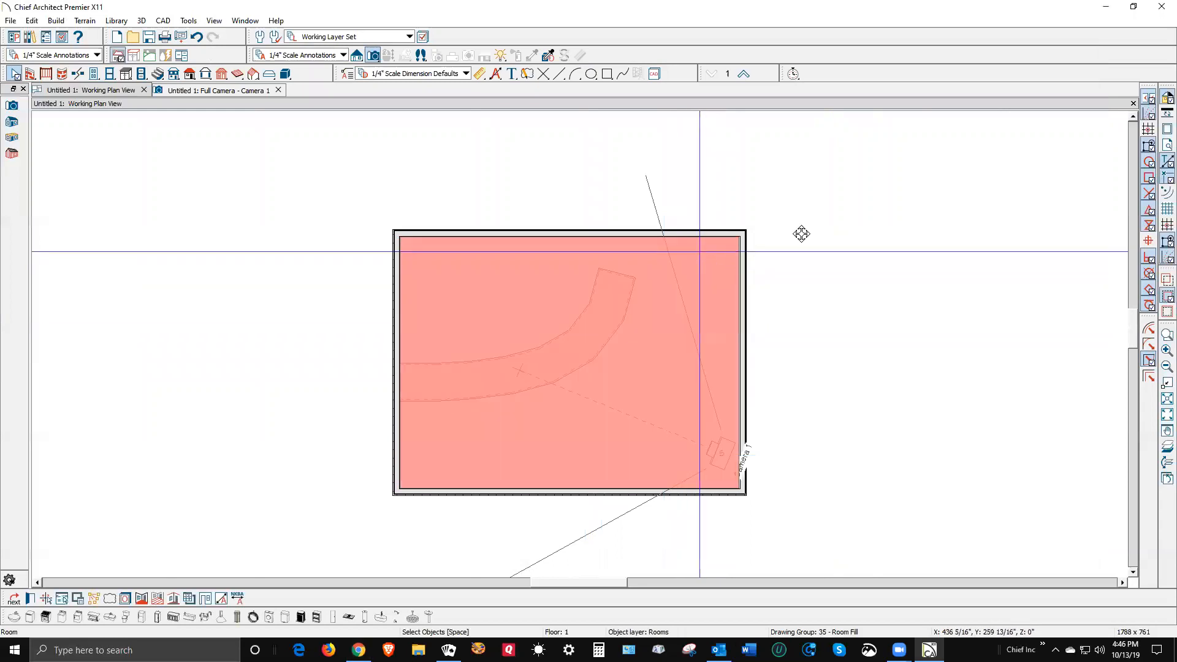
pyautogui.hotkey('ctrl', 'Tab')
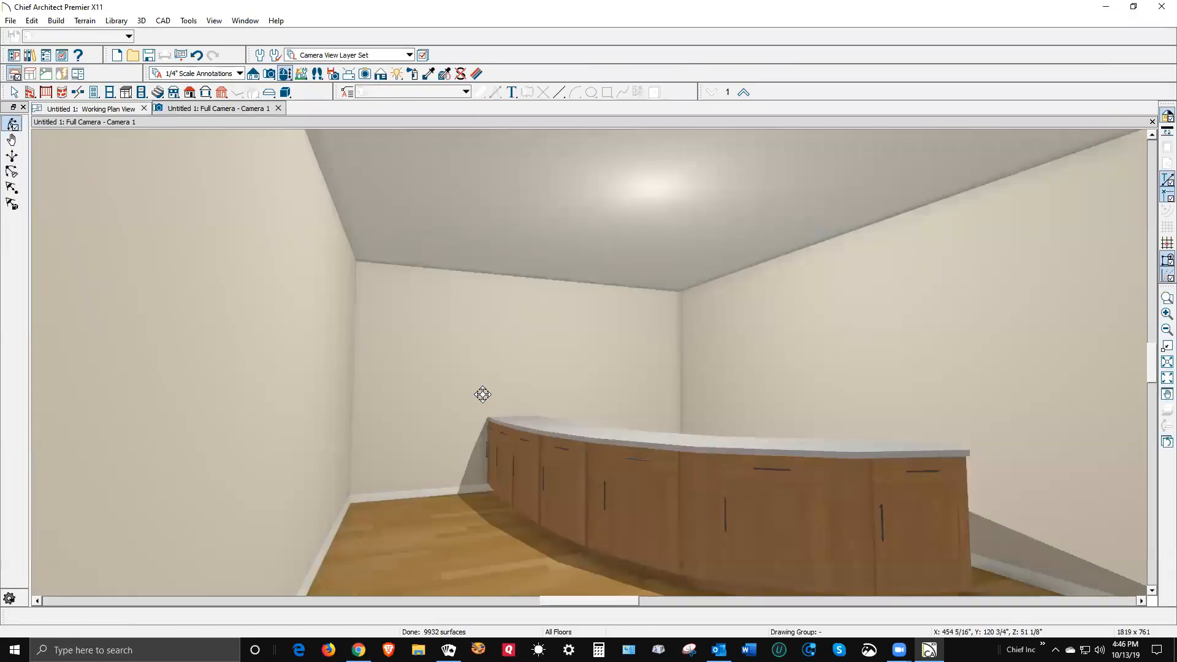
# Step: Review the allowed angles in the General Plan Defaults from the plan view, and close the dialog without changes
pyautogui.press('space')
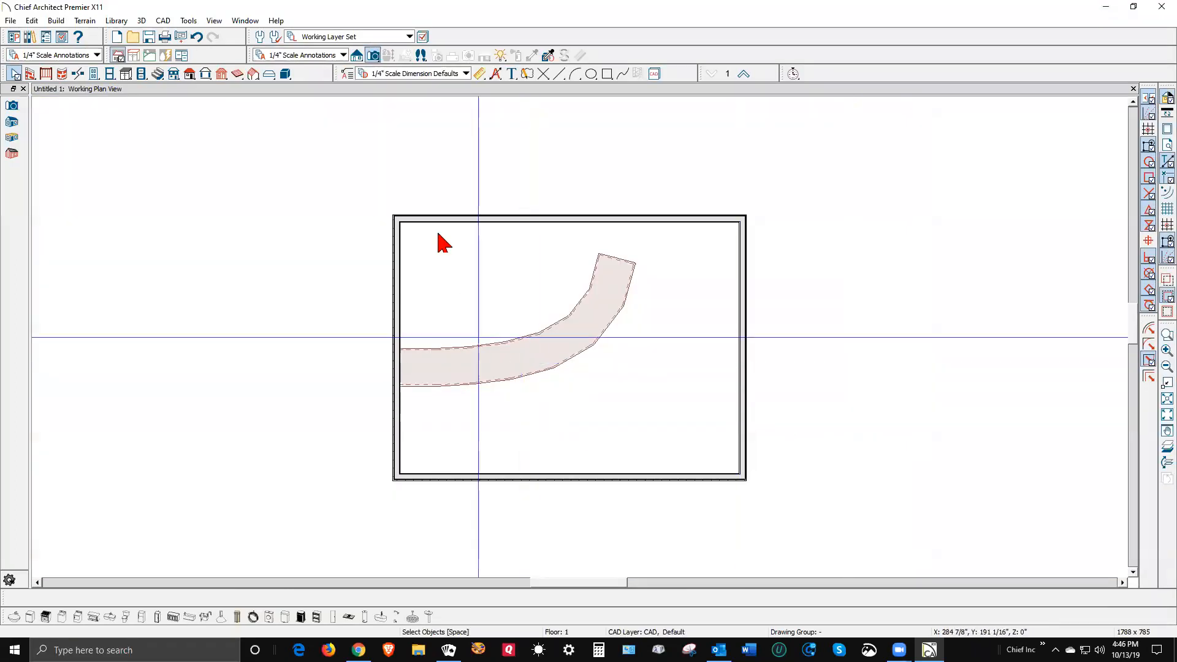
pyautogui.doubleClick(14, 73)
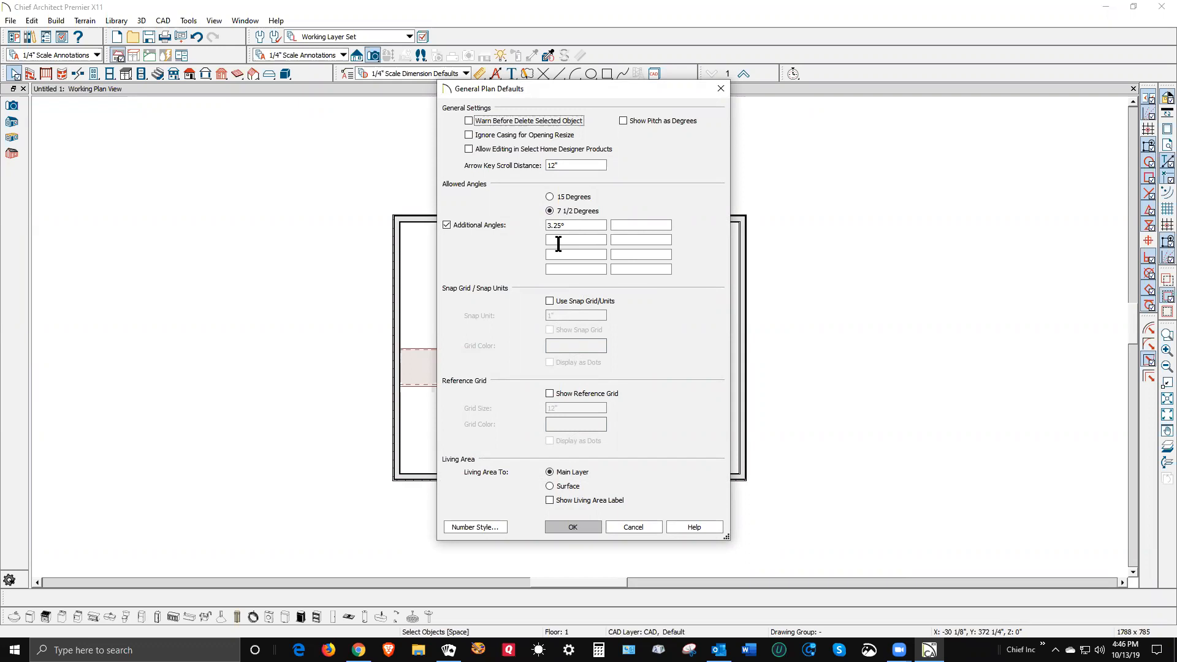
pyautogui.click(632, 528)
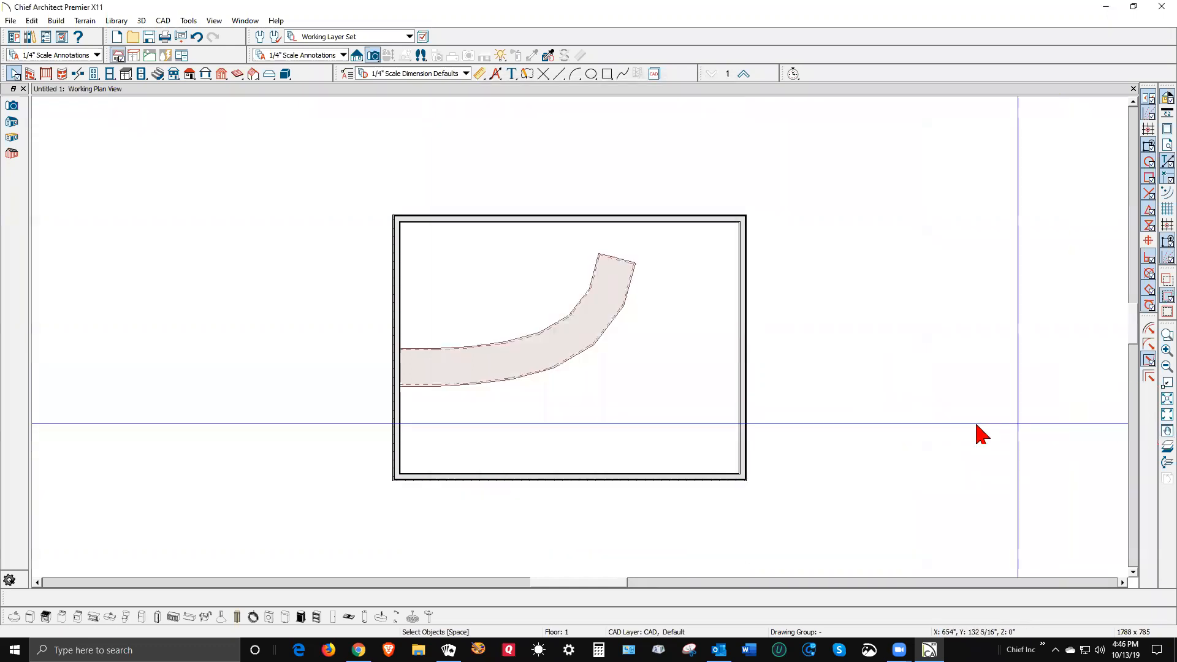